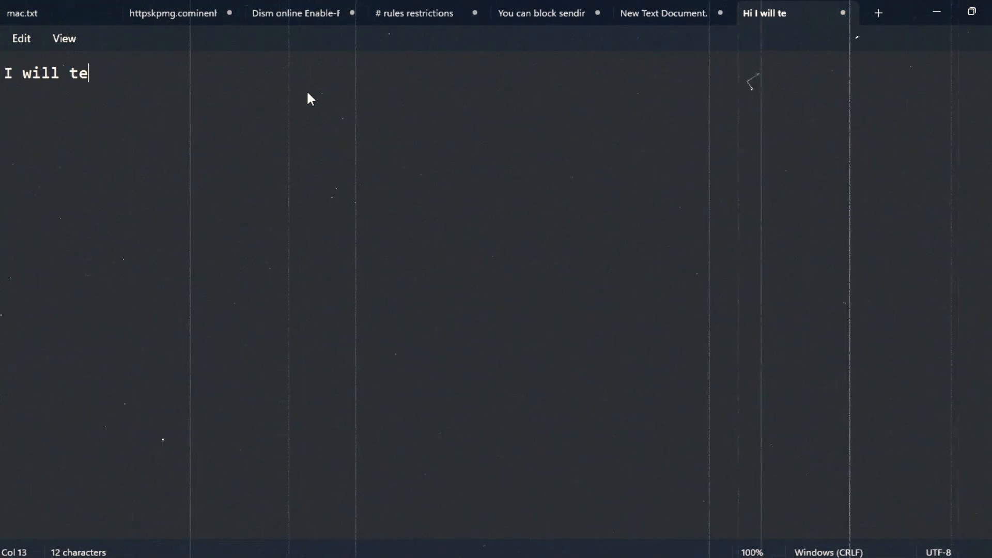
Extend the note to "Hi I will teach you how to correct the" and highlight the garbled text on image.yadvi.com in the browser
{"action": "type", "text": "u how to co"}
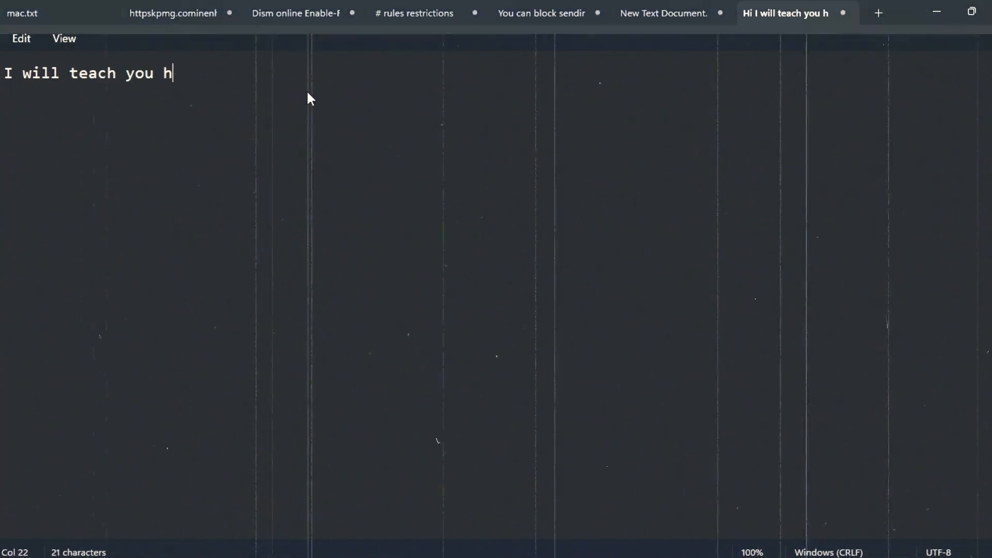
{"action": "type", "text": "rrect the"}
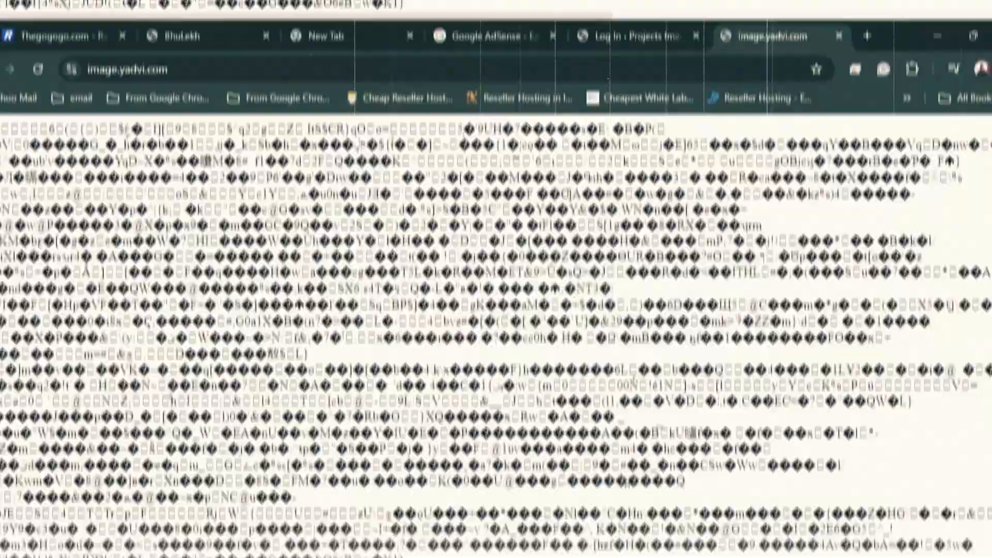
{"action": "left_click_drag", "start_coordinate": [3, 108], "coordinate": [498, 350]}
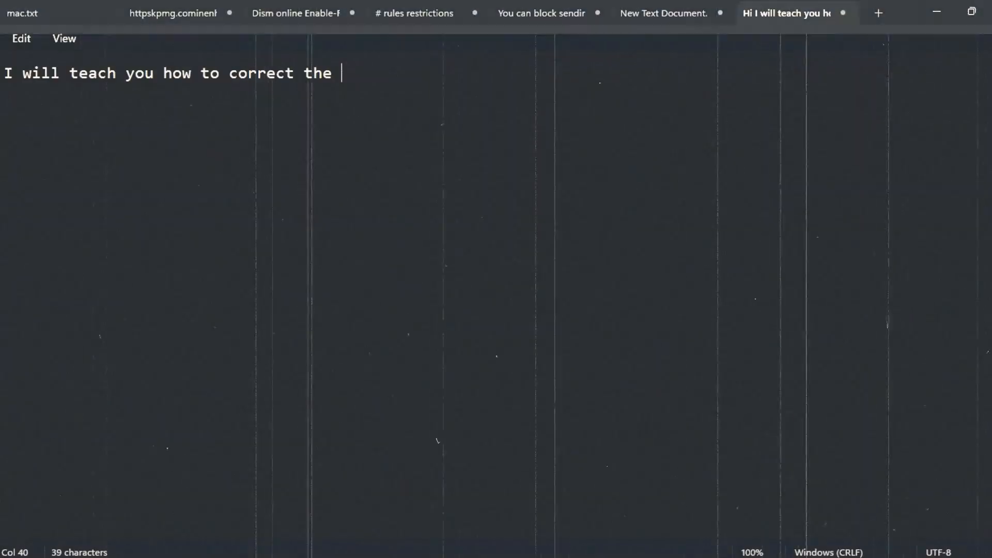
Return to the Notepad note and continue its first sentence with the words on a website developed in wordpress
{"action": "type", "text": "webssite"}
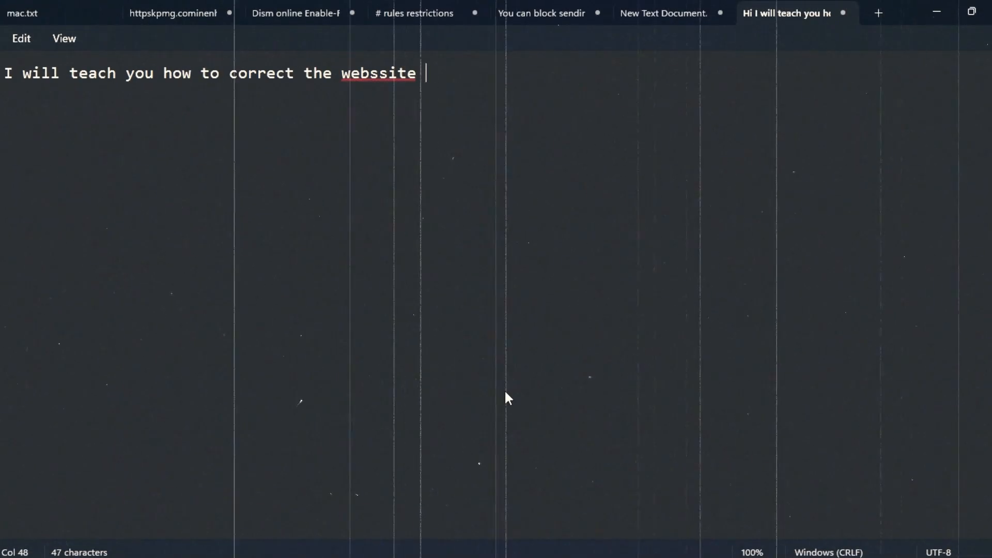
{"action": "key", "text": "BackSpace"}
{"action": "key", "text": "BackSpace"}
{"action": "key", "text": "BackSpace"}
{"action": "key", "text": "BackSpace"}
{"action": "key", "text": "BackSpace"}
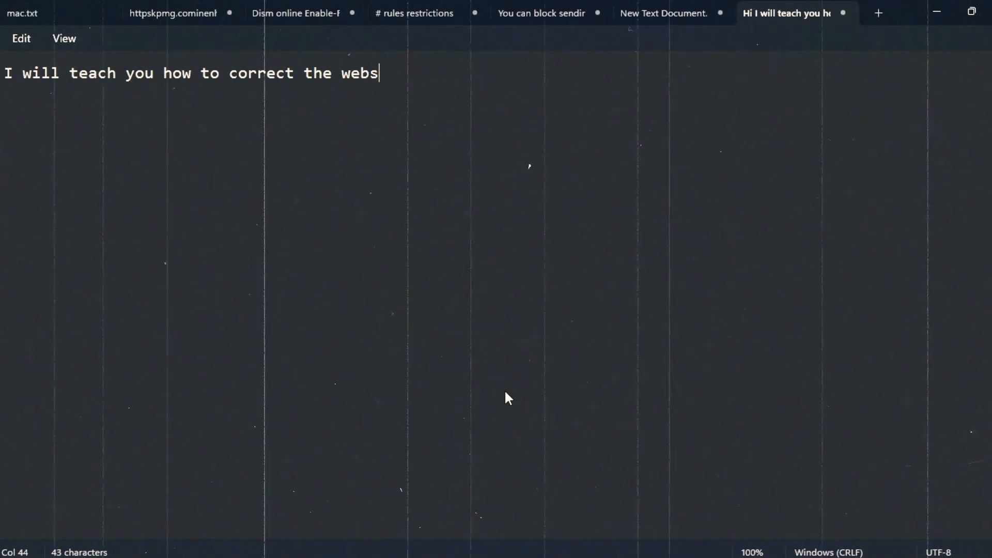
{"action": "type", "text": "ite ddevelopeed in wwo"}
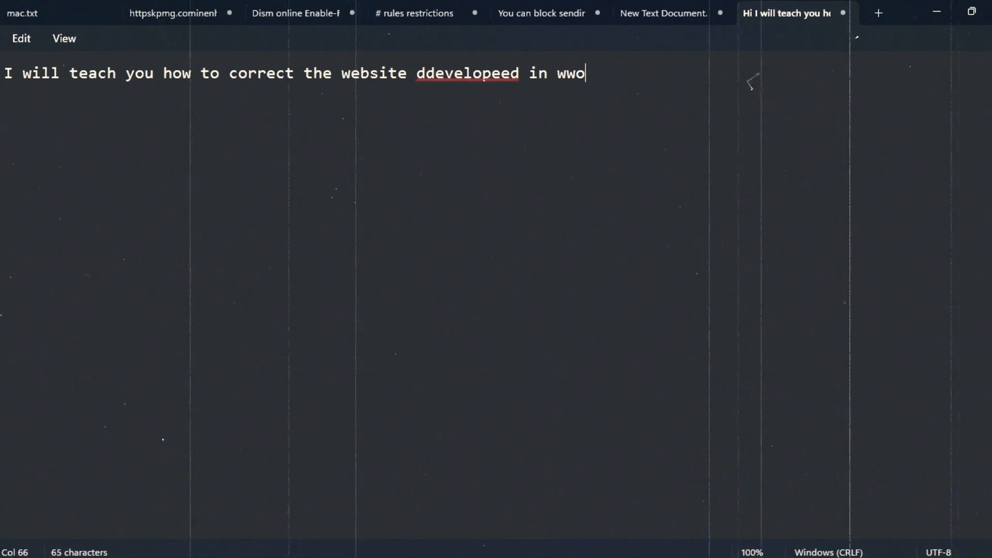
{"action": "type", "text": "rdpresss"}
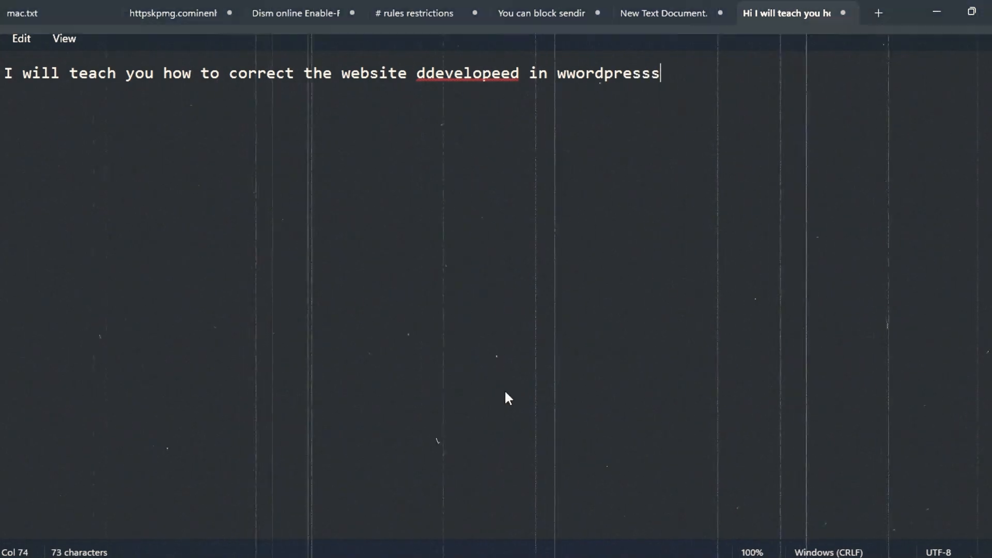
Correct the misspelled words in the first line to "developed" and "wordpress"
{"action": "right_click", "coordinate": [485, 73]}
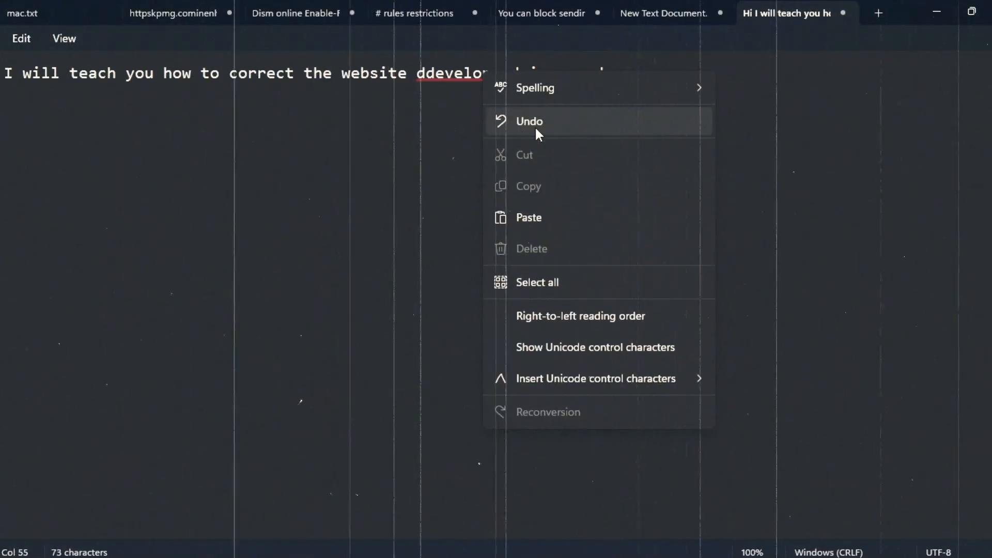
{"action": "left_click", "coordinate": [464, 83]}
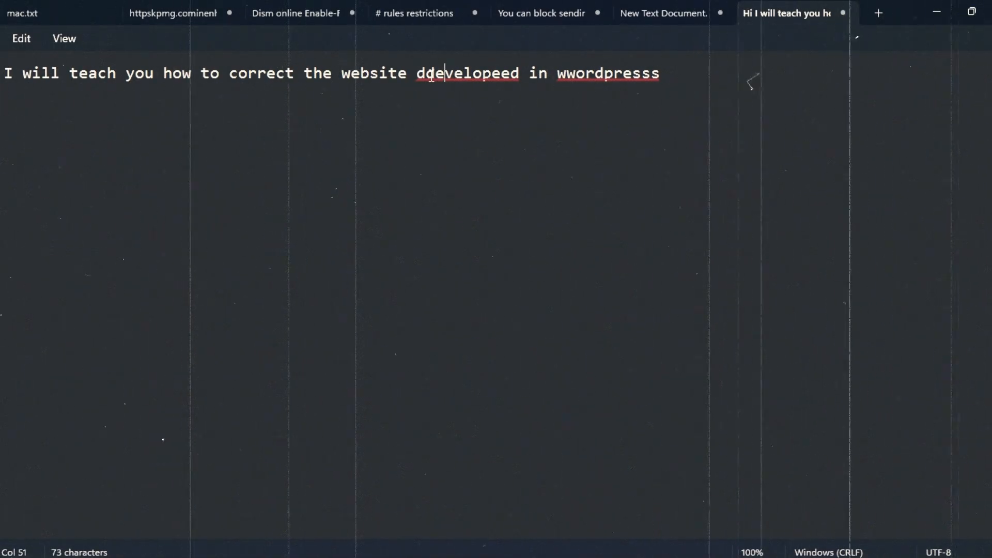
{"action": "left_click", "coordinate": [496, 72]}
{"action": "key", "text": "BackSpace"}
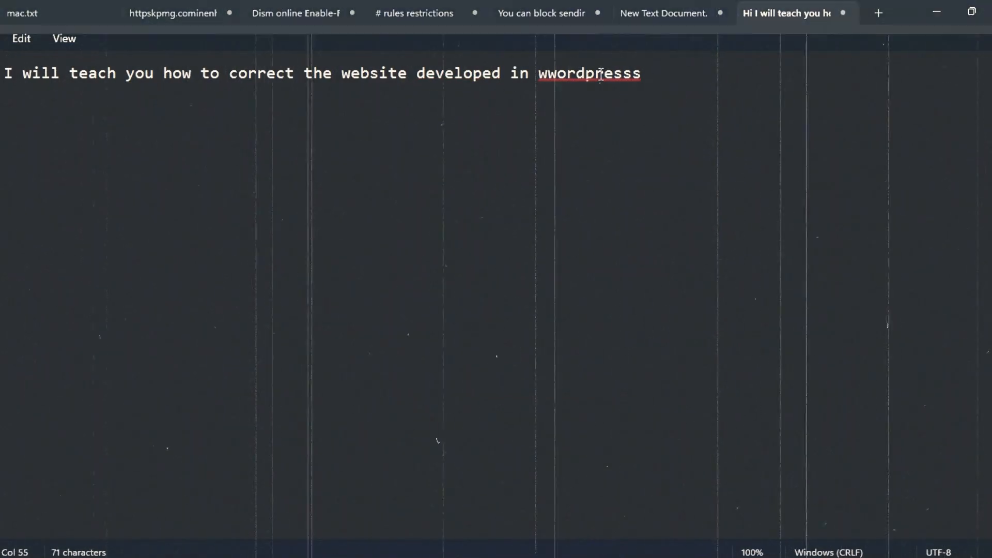
{"action": "key", "text": "BackSpace"}
{"action": "left_click", "coordinate": [646, 73]}
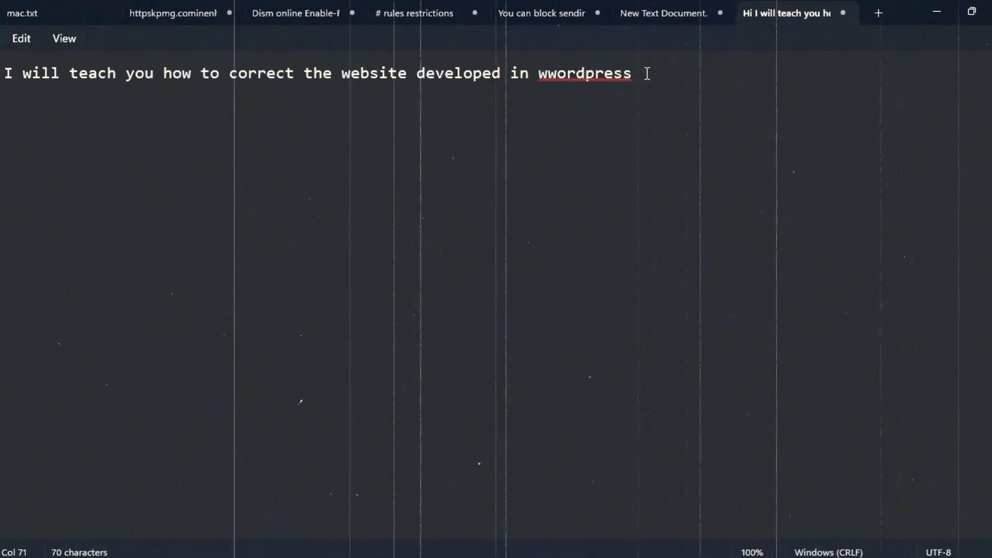
{"action": "left_click", "coordinate": [546, 73]}
{"action": "left_click", "coordinate": [631, 86]}
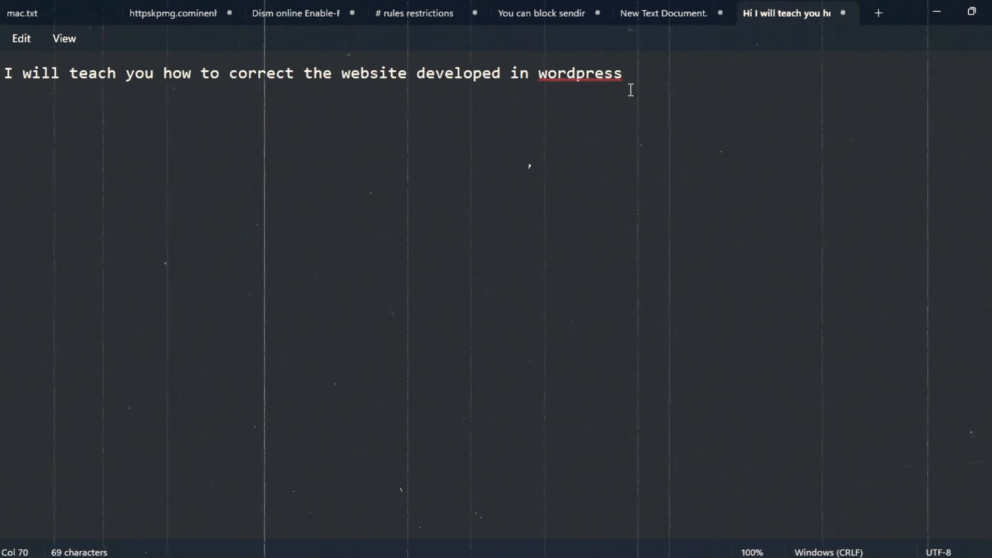
Add a second line, separated by a blank line, reading "for that you need to login into your Cpanel"
{"action": "key", "text": "Return"}
{"action": "key", "text": "Return"}
{"action": "type", "text": "for thst "}
{"action": "type", "text": "at you "}
{"action": "type", "text": "need "}
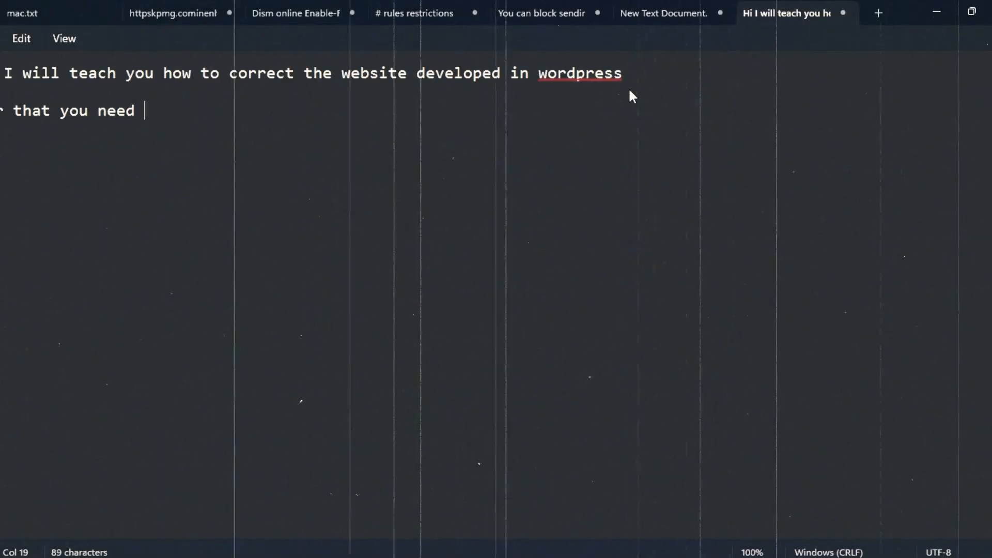
{"action": "type", "text": "to login in"}
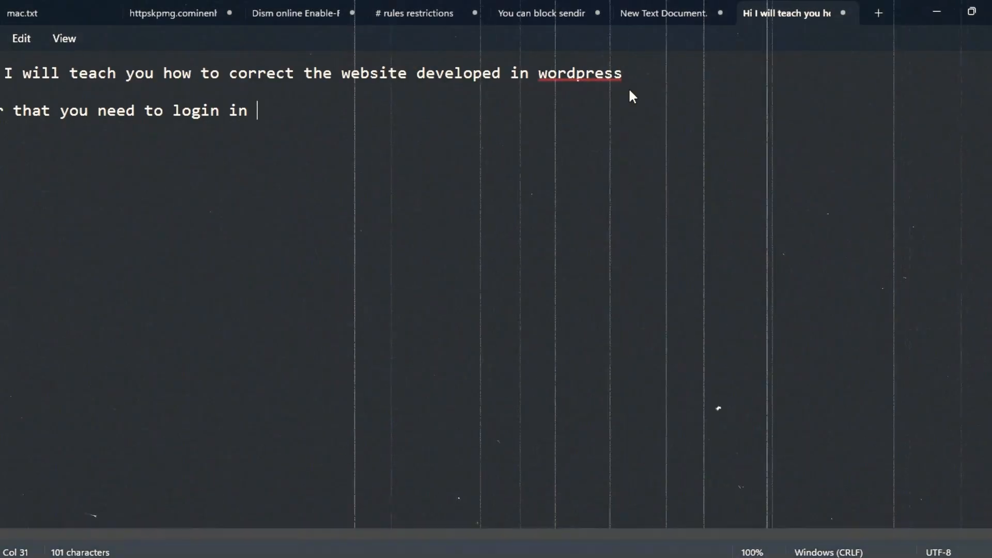
{"action": "key", "text": "BackSpace"}
{"action": "type", "text": "to your "}
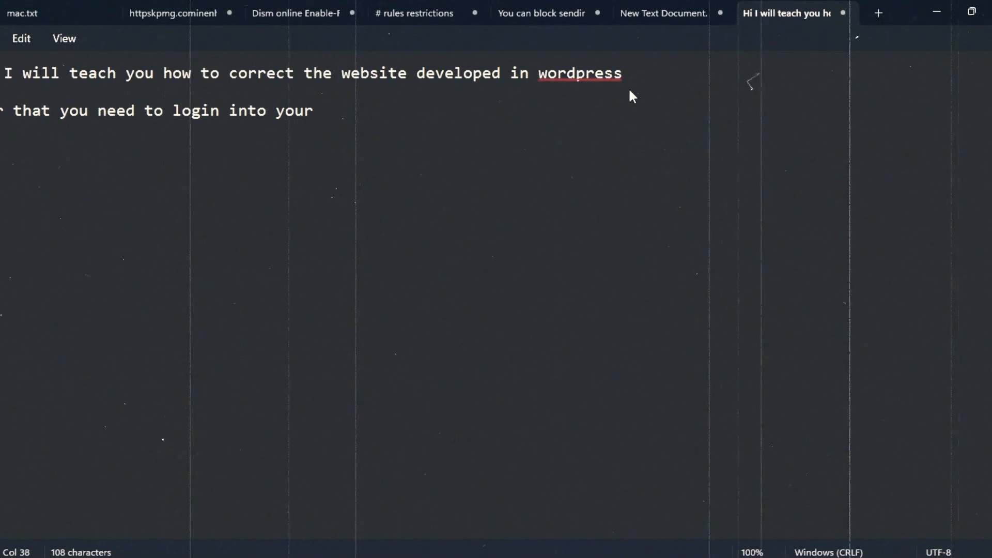
{"action": "type", "text": "Cpaanel"}
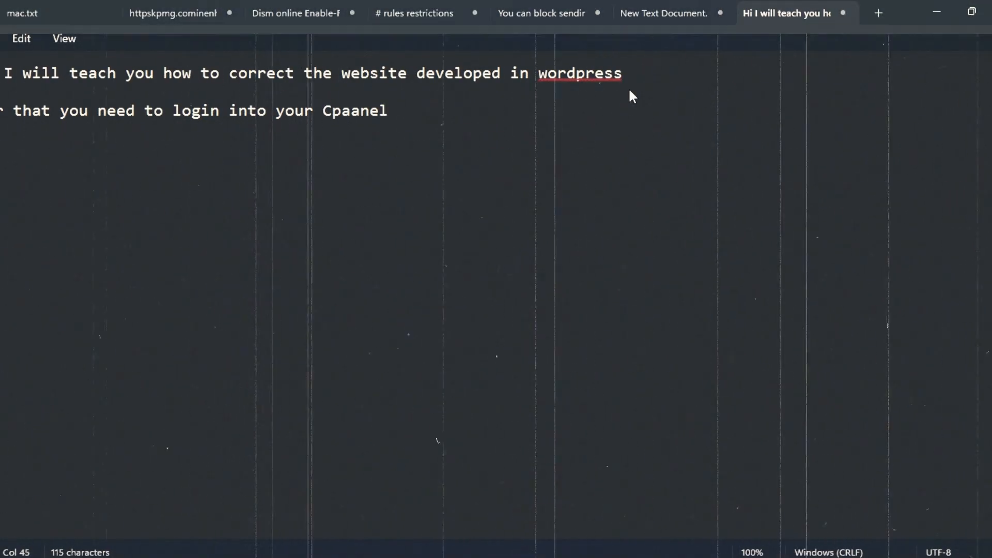
{"action": "key", "text": "Left"}
{"action": "key", "text": "Left"}
{"action": "key", "text": "Left"}
{"action": "key", "text": "BackSpace"}
{"action": "key", "text": "End"}
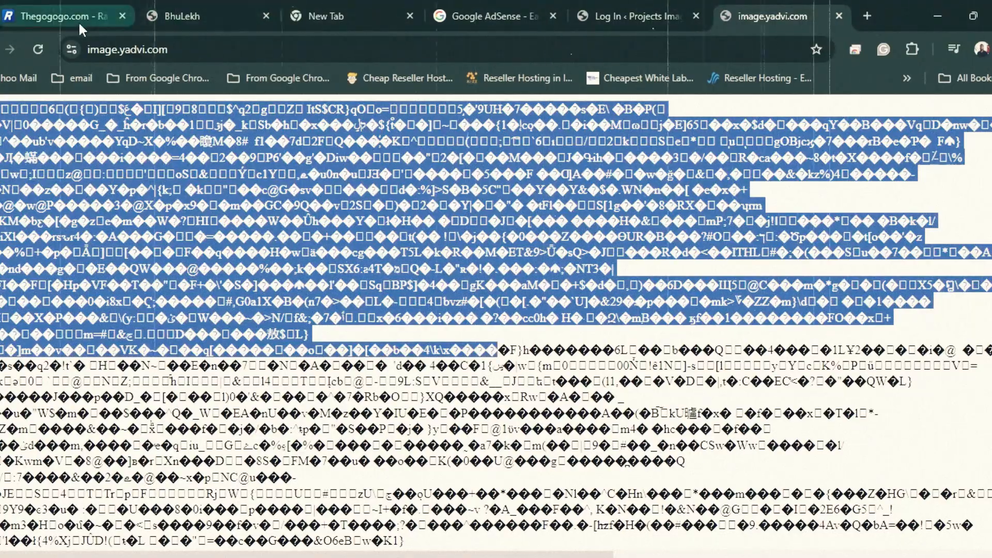
Switch to Chrome, log in to cPanel and WHM from the thegogogo.com hosting product page, and close the first cPanel tab
{"action": "left_click", "coordinate": [78, 18]}
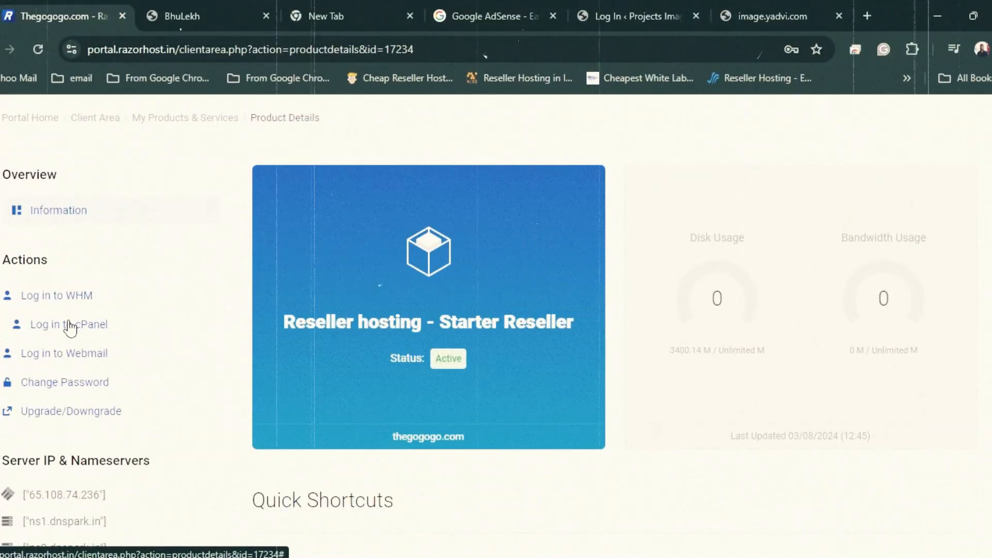
{"action": "left_click", "coordinate": [67, 325]}
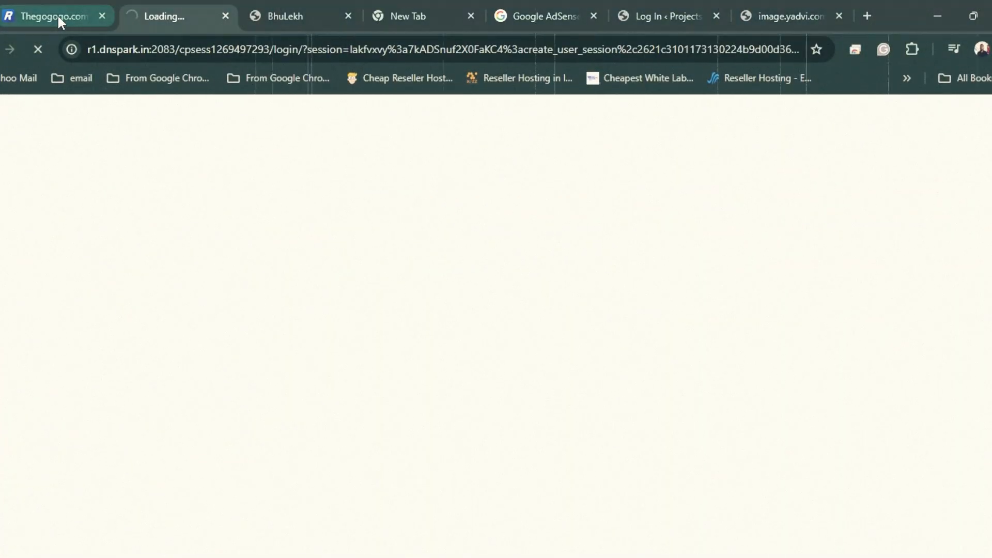
{"action": "left_click", "coordinate": [58, 15]}
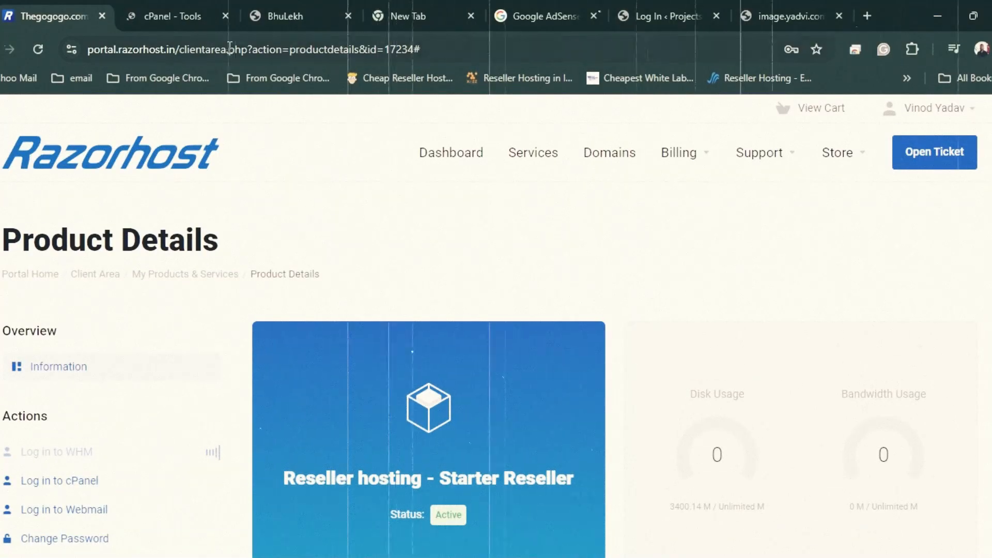
{"action": "left_click", "coordinate": [192, 21]}
{"action": "left_click", "coordinate": [187, 17]}
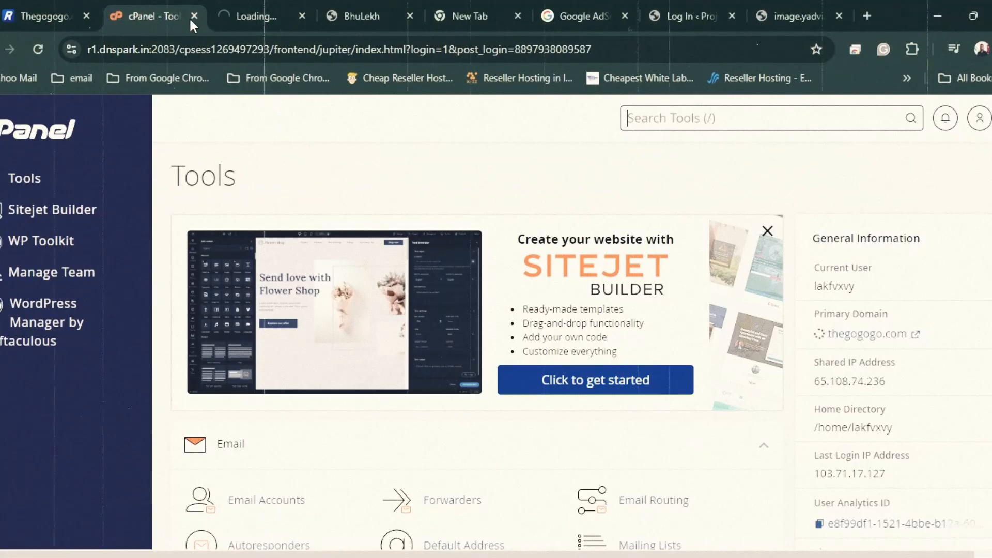
{"action": "left_click", "coordinate": [195, 16]}
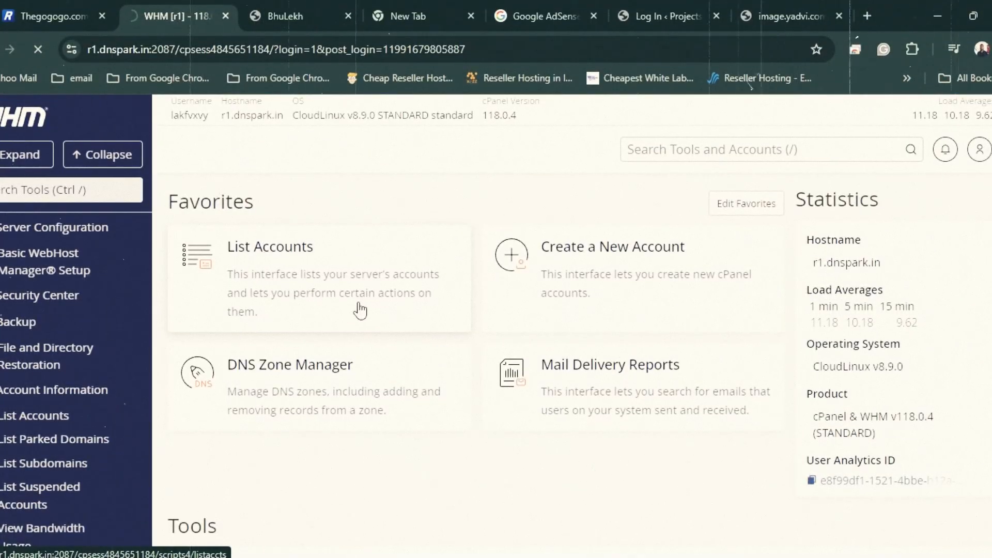
From the WHM account list, open the cPanel of the yadvi.com account and look through its tools
{"action": "scroll", "coordinate": [322, 356], "scroll_direction": "down", "scroll_amount": 4}
{"action": "scroll", "coordinate": [317, 357], "scroll_direction": "up", "scroll_amount": 3}
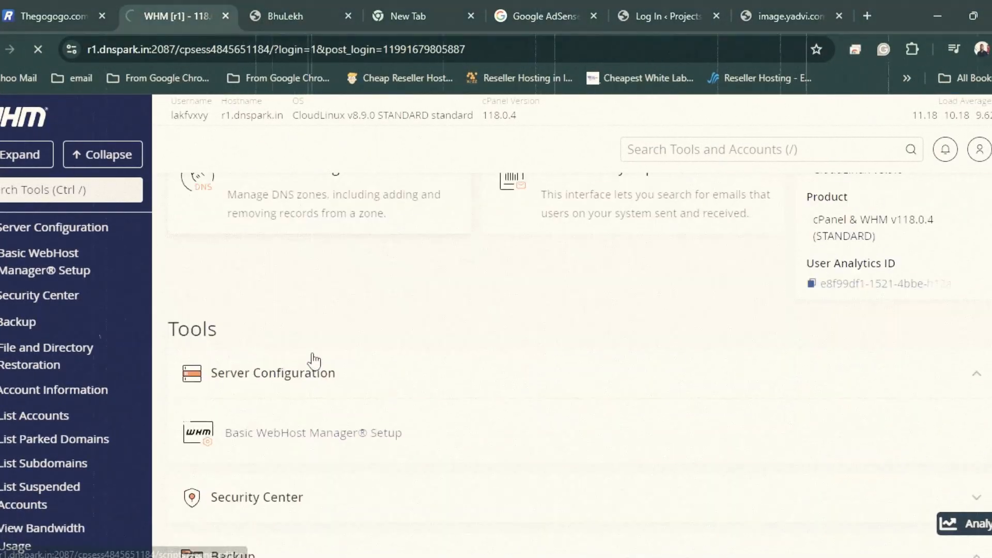
{"action": "scroll", "coordinate": [313, 372], "scroll_direction": "down", "scroll_amount": 4}
{"action": "left_click", "coordinate": [310, 351]}
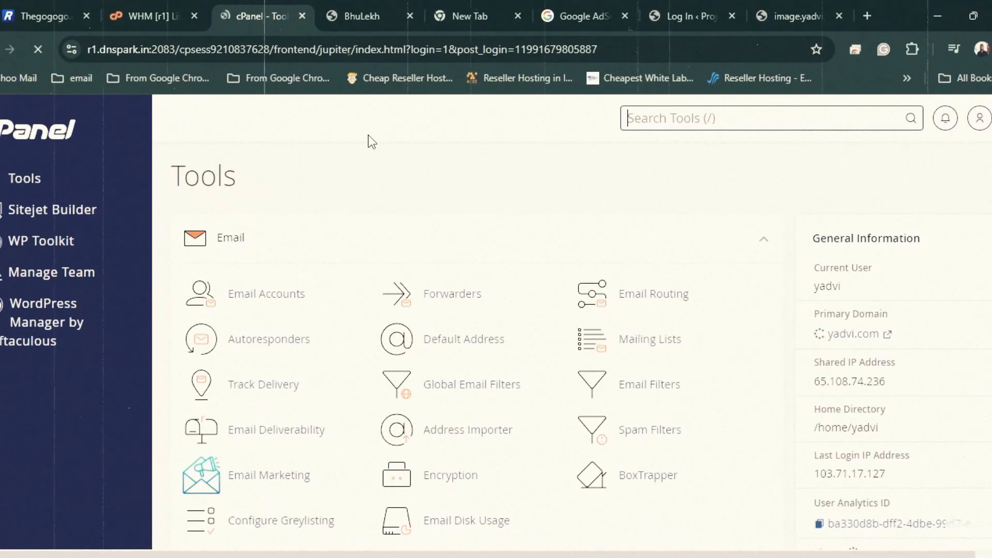
{"action": "scroll", "coordinate": [235, 351], "scroll_direction": "down", "scroll_amount": 3}
{"action": "scroll", "coordinate": [242, 342], "scroll_direction": "down", "scroll_amount": 10}
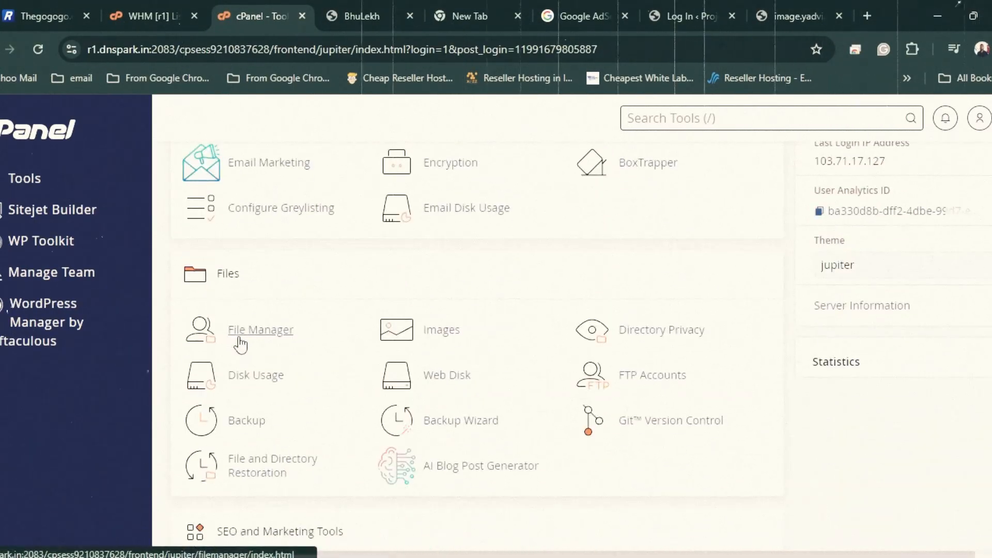
{"action": "scroll", "coordinate": [296, 277], "scroll_direction": "down", "scroll_amount": 7}
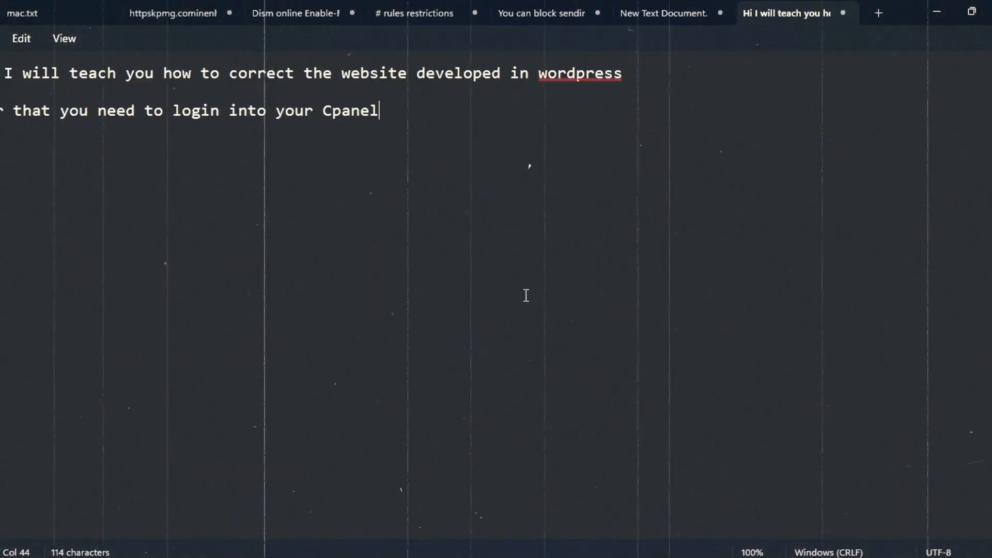
Switch back to the Notepad note and start a third line reading "So you have to dislink"
{"action": "key", "text": "Return"}
{"action": "type", "text": "So you"}
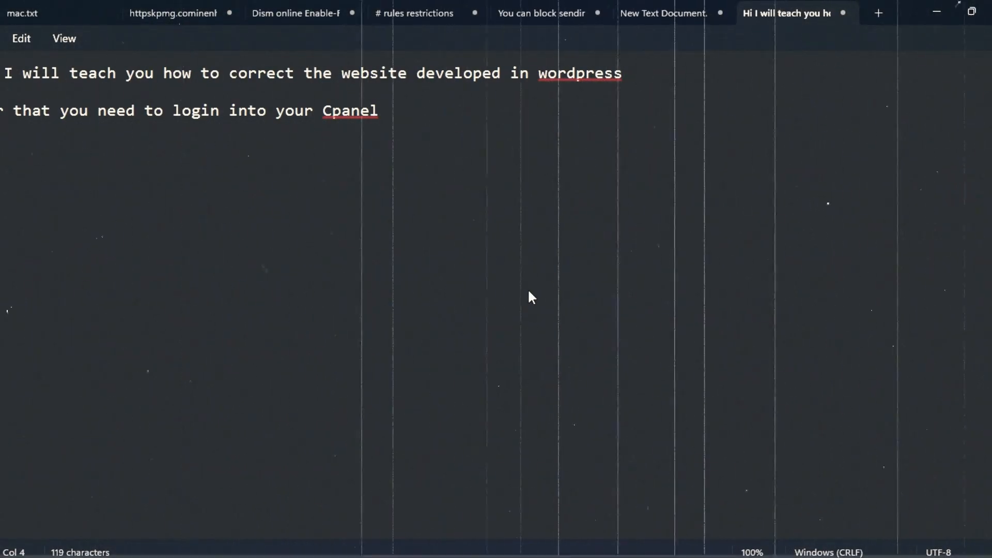
{"action": "type", "text": " haave"}
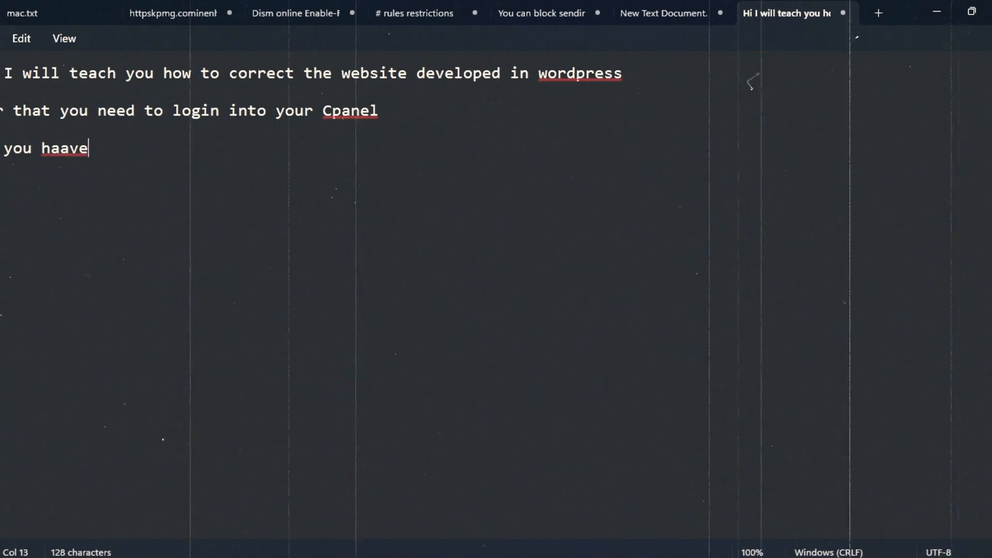
{"action": "key", "text": "BackSpace"}
{"action": "key", "text": "BackSpace"}
{"action": "key", "text": "BackSpace"}
{"action": "type", "text": "ve to "}
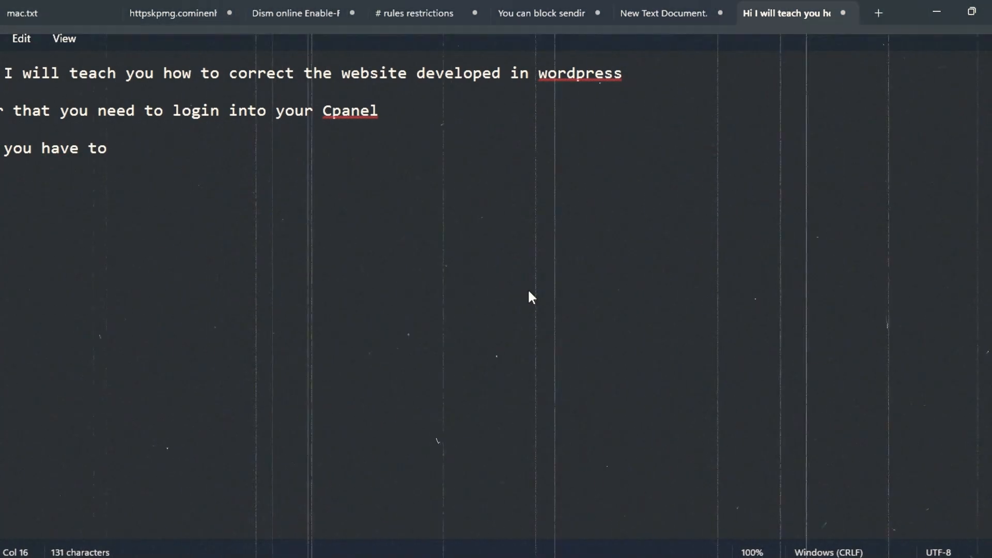
{"action": "type", "text": "disslink"}
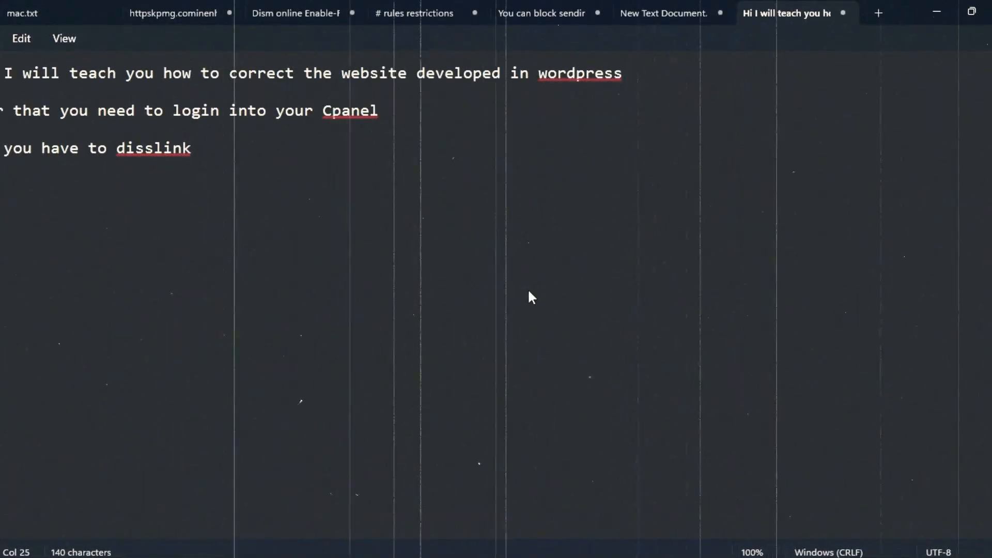
{"action": "key", "text": "Left"}
{"action": "key", "text": "Left"}
{"action": "key", "text": "Left"}
{"action": "key", "text": "Left"}
{"action": "key", "text": "Left"}
{"action": "key", "text": "BackSpace"}
{"action": "key", "text": "End"}
Complete the third line of the note with "wp toolkit, because every thing start from their"
{"action": "type", "text": "wp"}
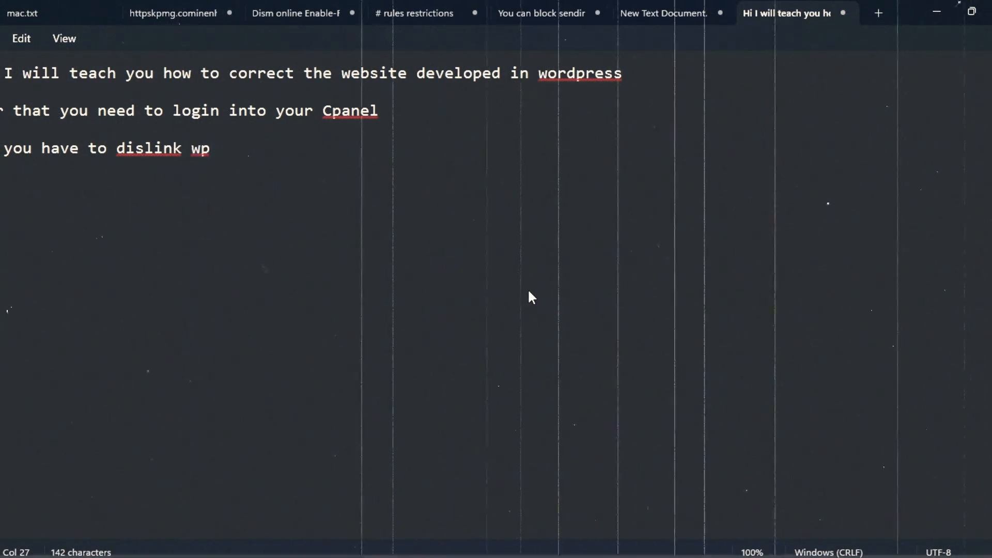
{"action": "type", "text": " toolki"}
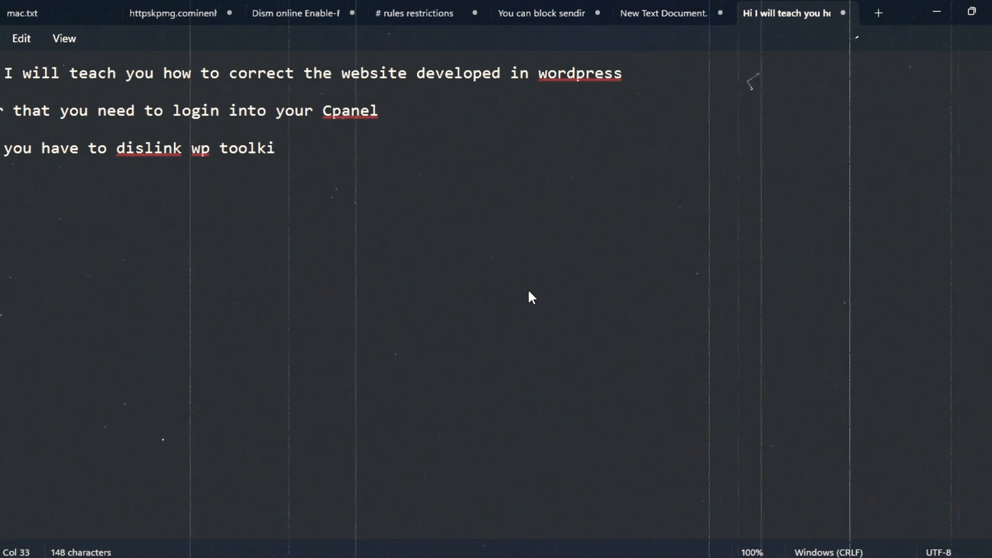
{"action": "type", "text": "t, becauss"}
{"action": "key", "text": "BackSpace"}
{"action": "type", "text": "e"}
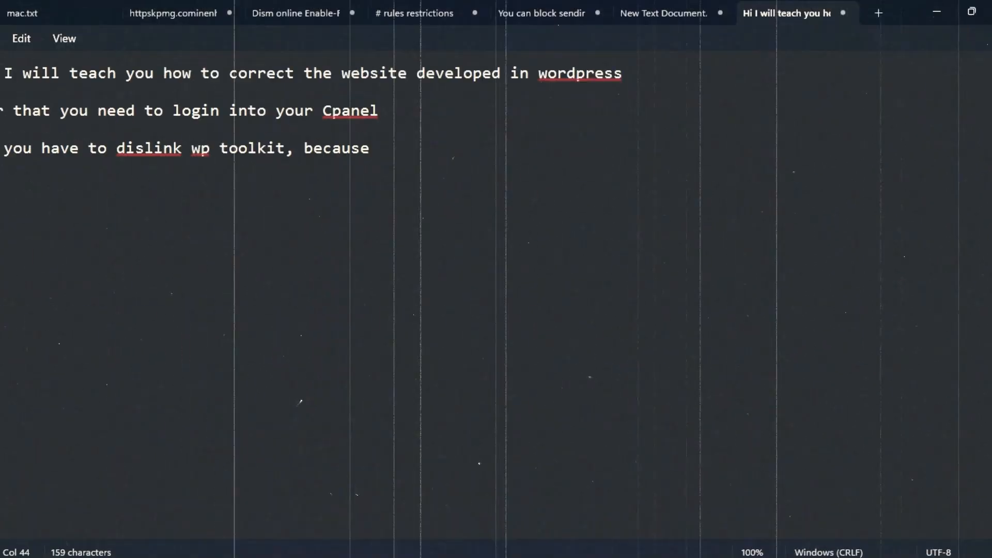
{"action": "type", "text": " every th"}
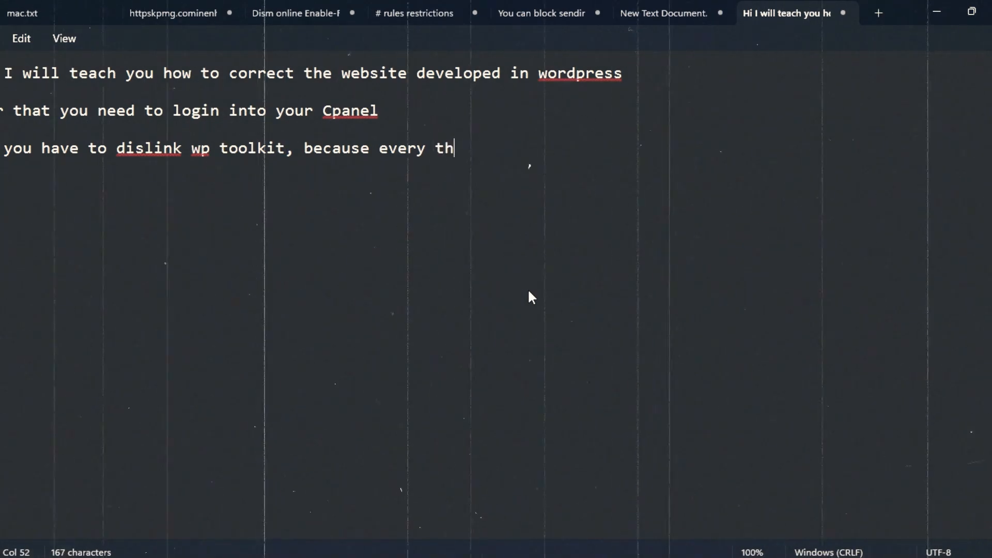
{"action": "type", "text": "ing start "}
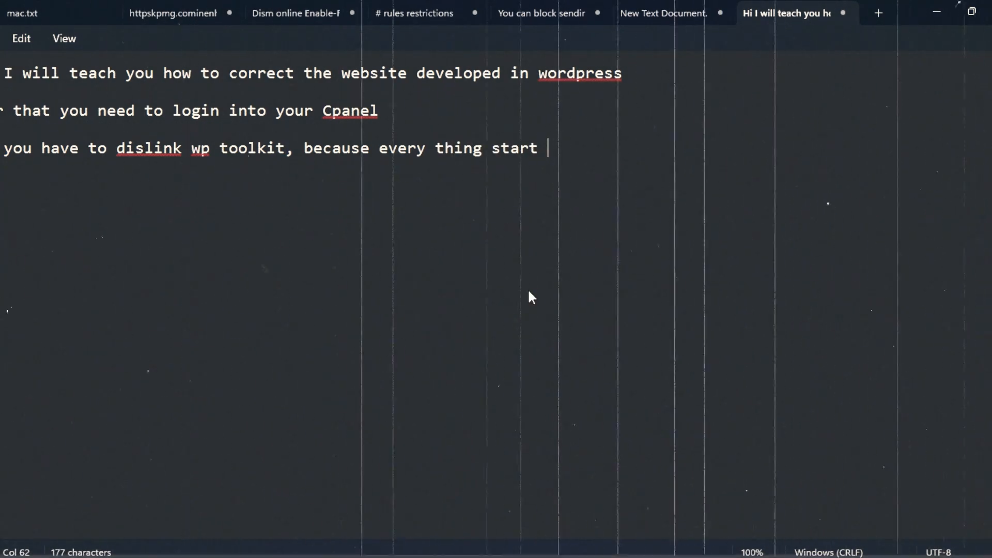
{"action": "type", "text": "from theeir"}
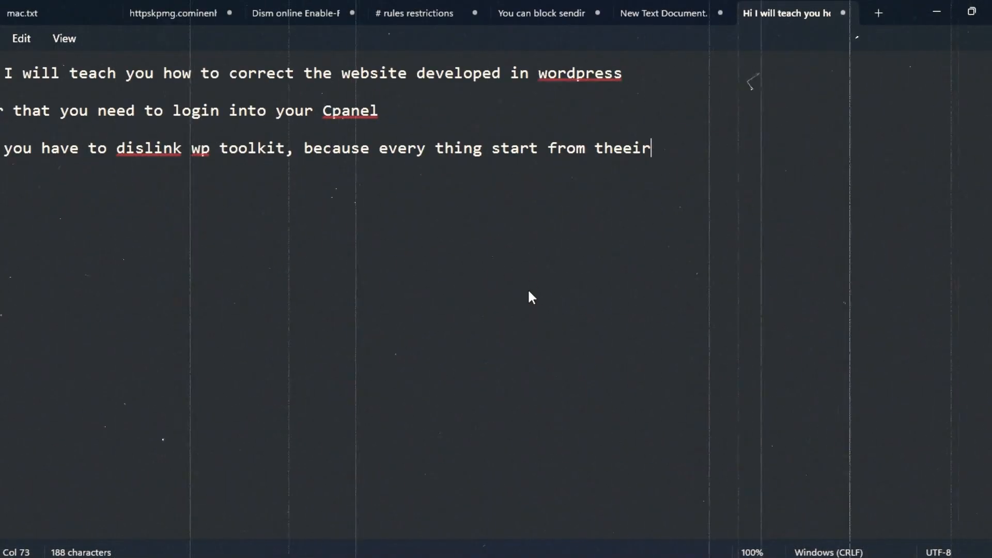
{"action": "key", "text": "Left"}
{"action": "key", "text": "Left"}
{"action": "key", "text": "BackSpace"}
{"action": "key", "text": "Right"}
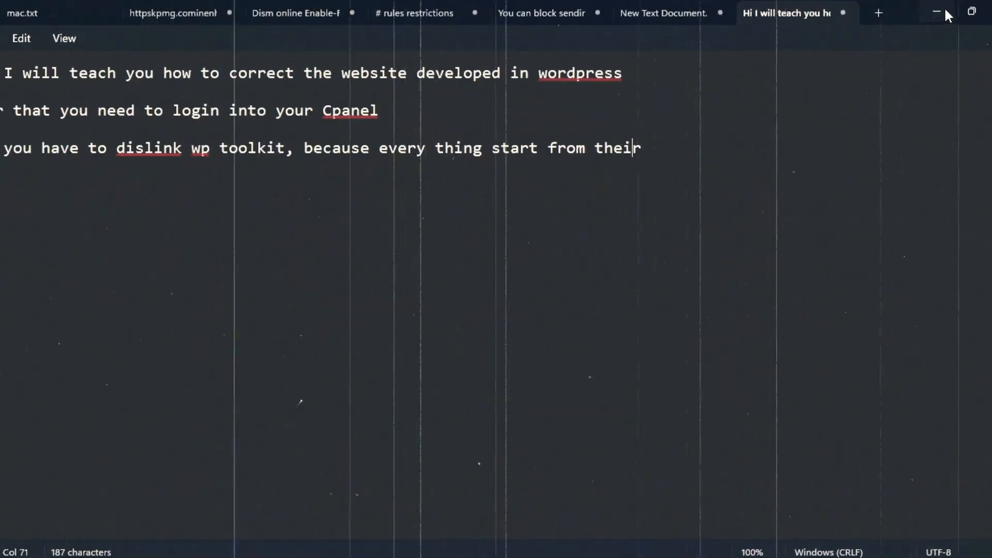
Switch to Chrome, open WP Toolkit in cPanel, and compare the image.yadvi.com installation with its live page
{"action": "left_click", "coordinate": [943, 11]}
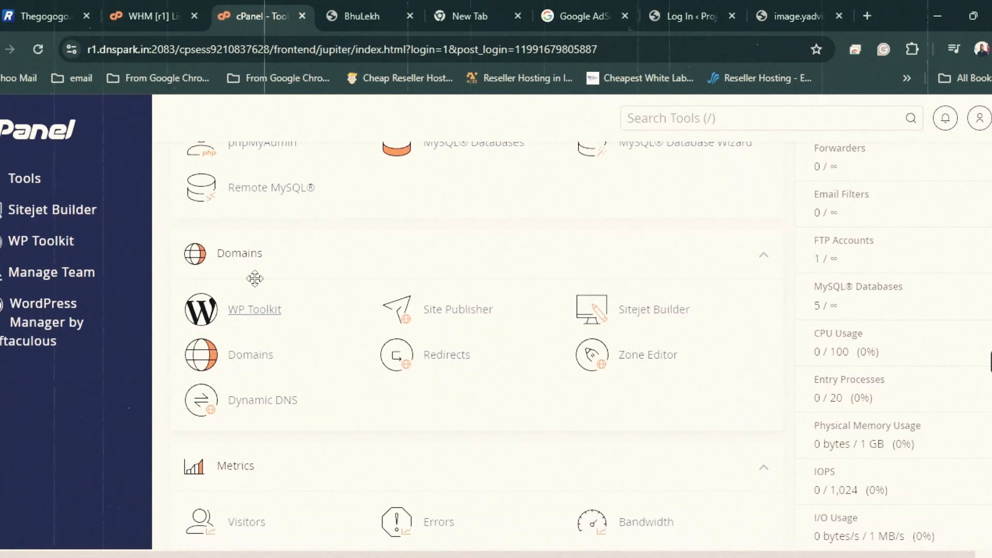
{"action": "left_click", "coordinate": [245, 320]}
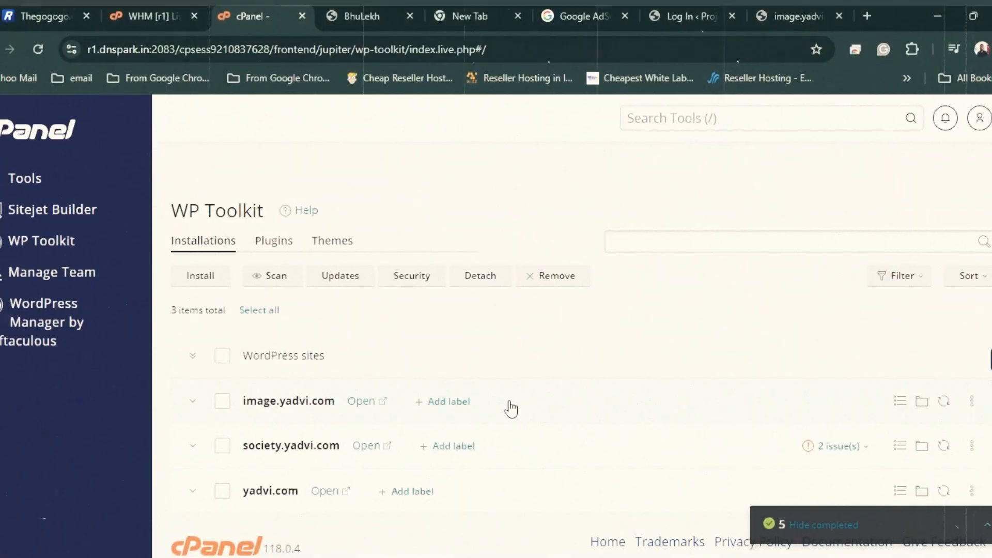
{"action": "triple_click", "coordinate": [279, 403]}
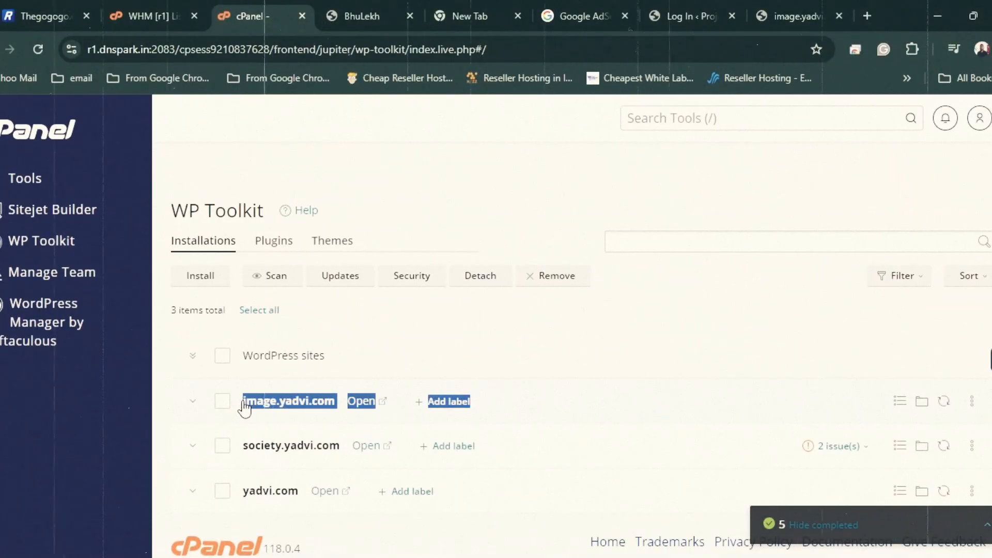
{"action": "left_click", "coordinate": [767, 9]}
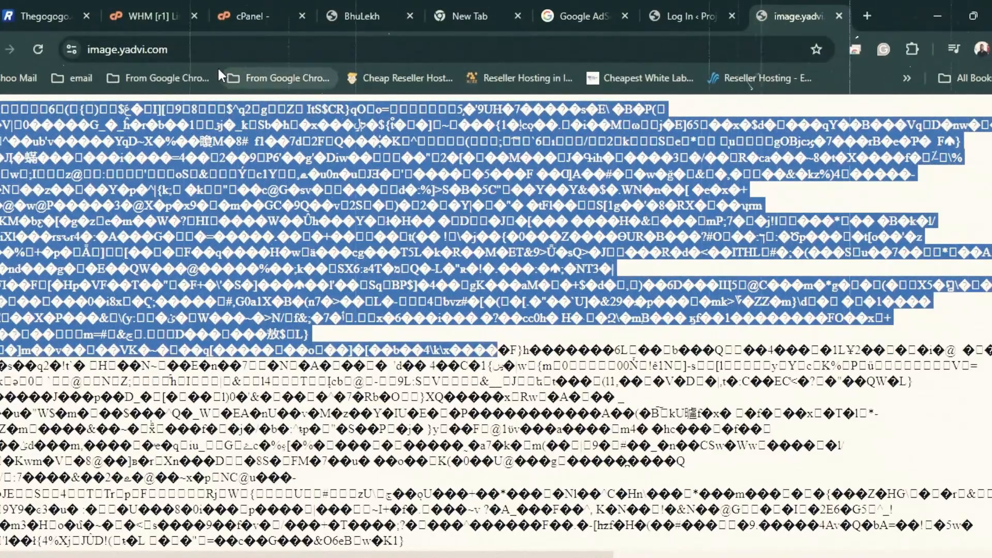
{"action": "key", "text": "ctrl+l"}
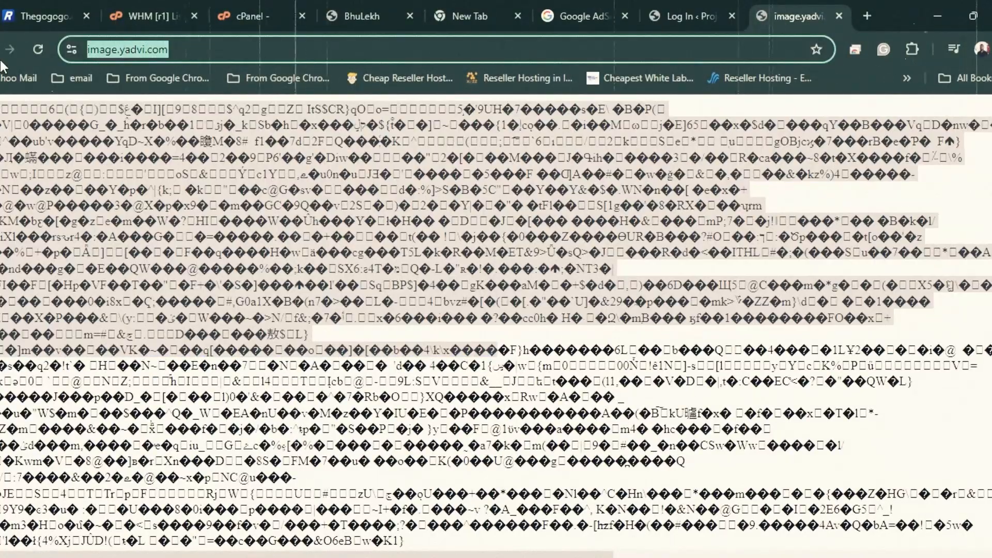
Detach the image.yadvi.com installation from WP Toolkit and confirm the detachment
{"action": "left_click", "coordinate": [234, 17]}
{"action": "scroll", "coordinate": [483, 304], "scroll_direction": "down", "scroll_amount": 5}
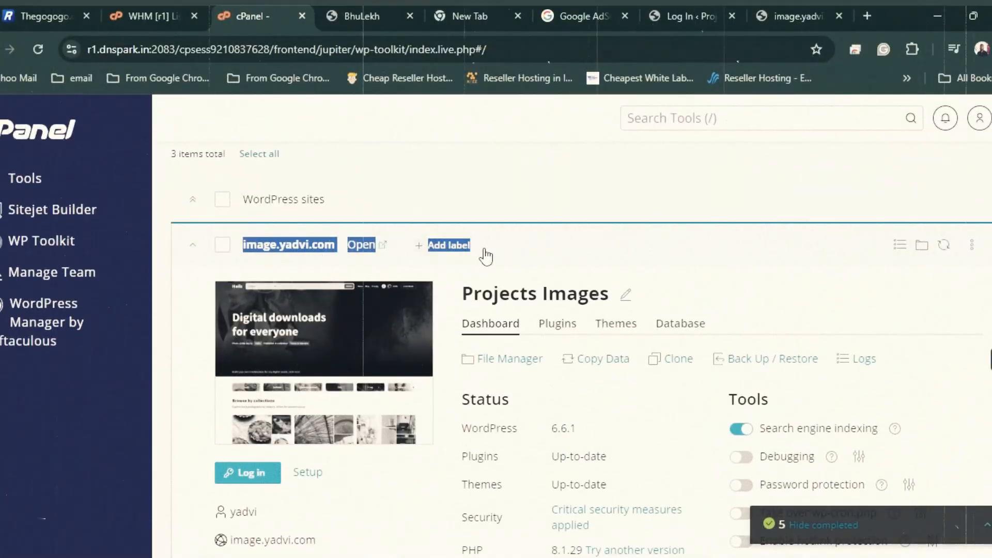
{"action": "left_click", "coordinate": [560, 253]}
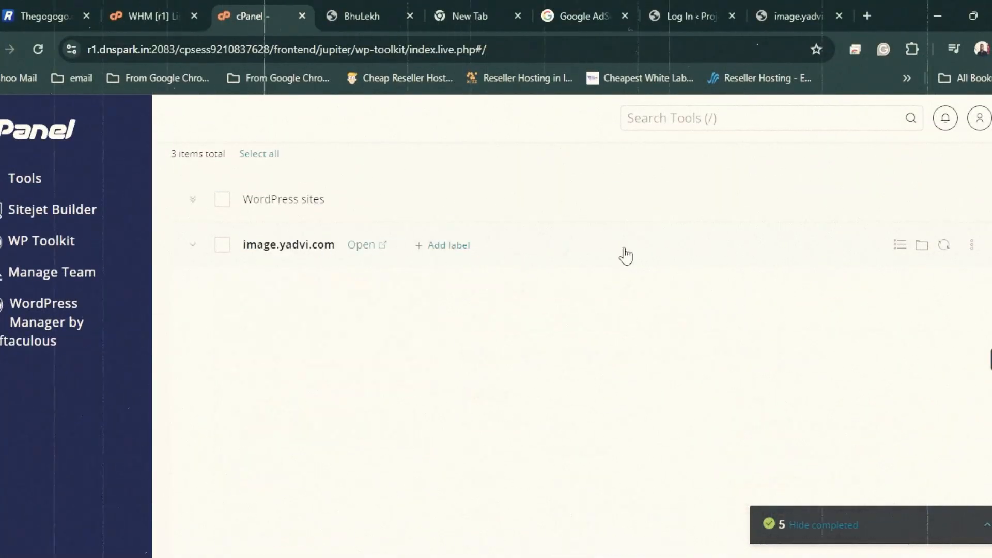
{"action": "scroll", "coordinate": [867, 254], "scroll_direction": "up", "scroll_amount": 3}
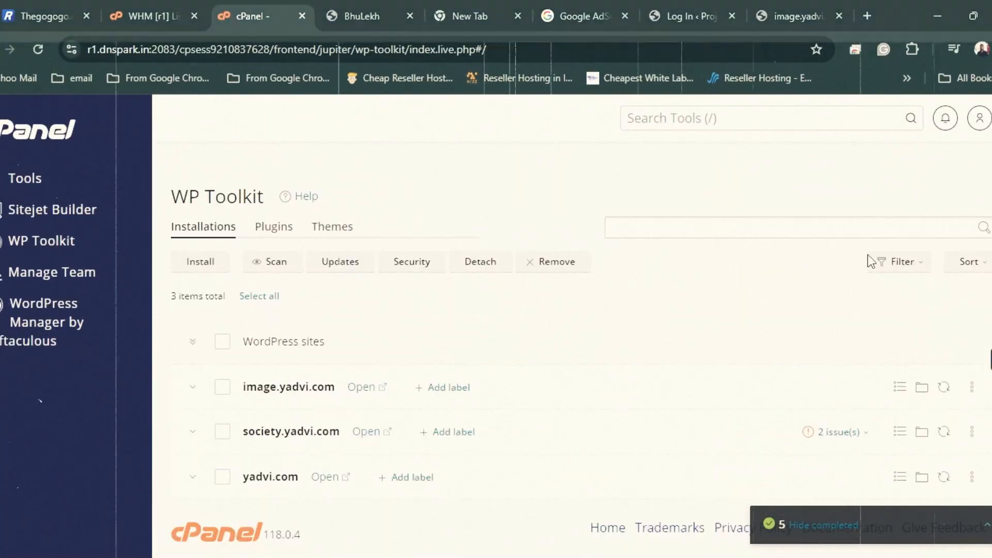
{"action": "left_click", "coordinate": [971, 388]}
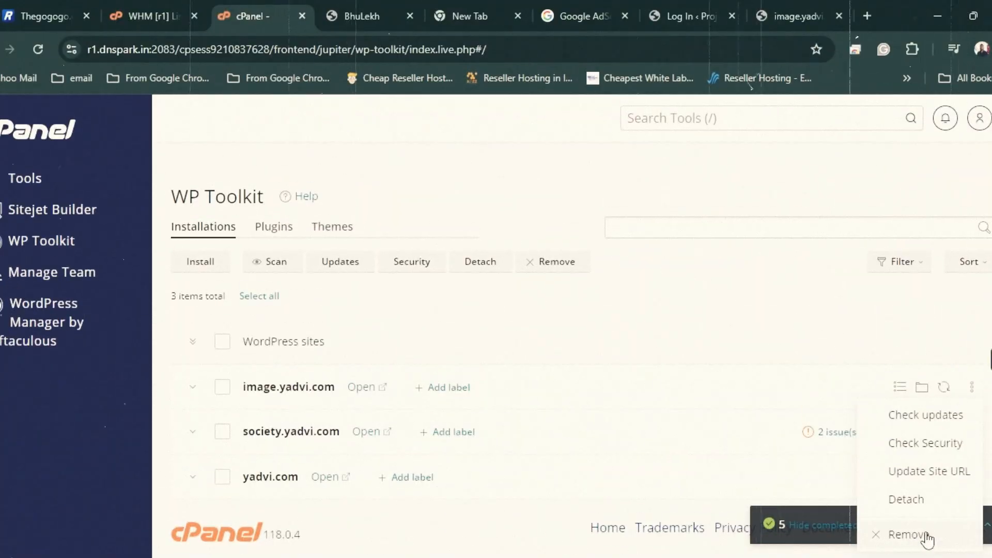
{"action": "left_click", "coordinate": [905, 502]}
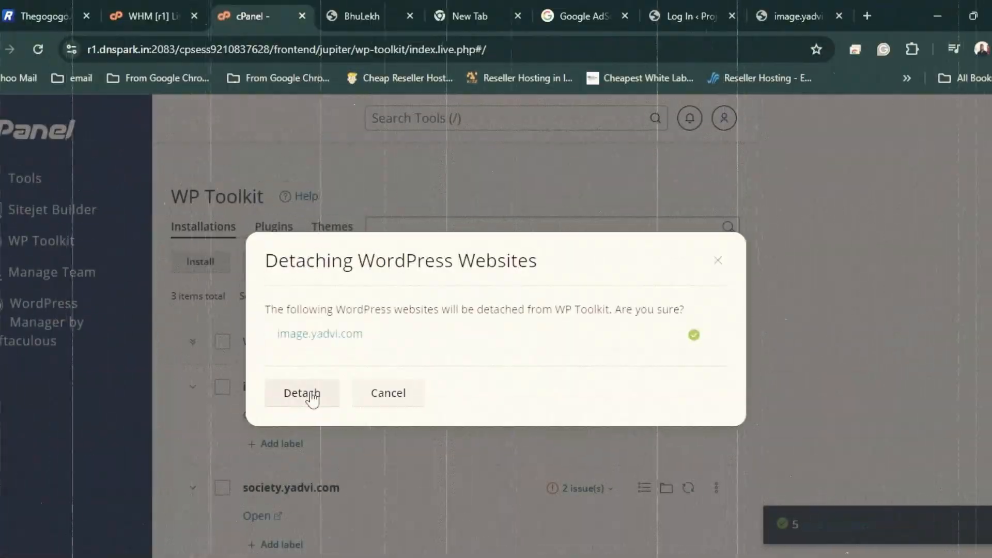
{"action": "left_click", "coordinate": [304, 394]}
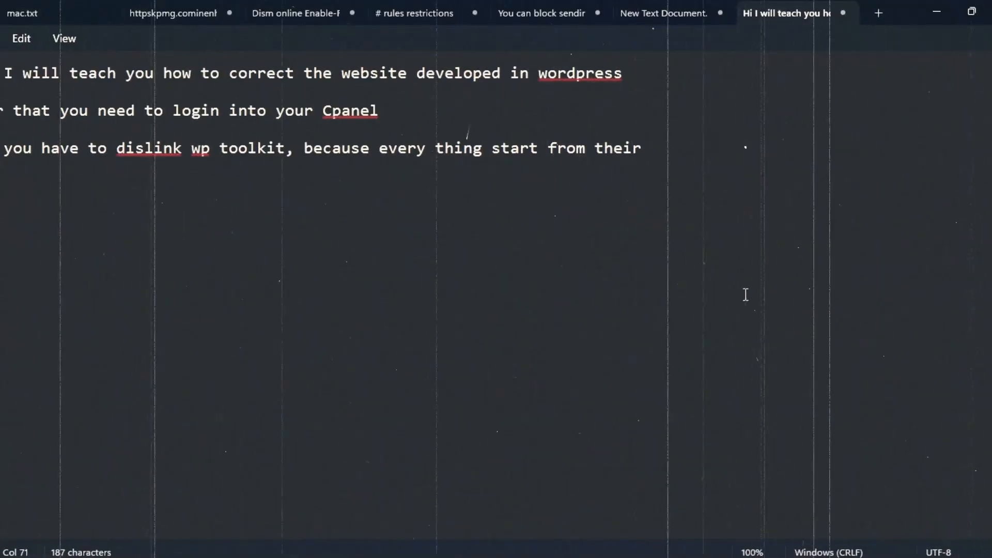
Switch to the Notepad note and add a new line reading "Deattach you brick website"
{"action": "left_click", "coordinate": [790, 280]}
{"action": "key", "text": "Return"}
{"action": "type", "text": "That"}
{"action": "type", "text": "ach"}
{"action": "key", "text": "Left"}
{"action": "key", "text": "Left"}
{"action": "key", "text": "Left"}
{"action": "key", "text": "Left"}
{"action": "type", "text": "t"}
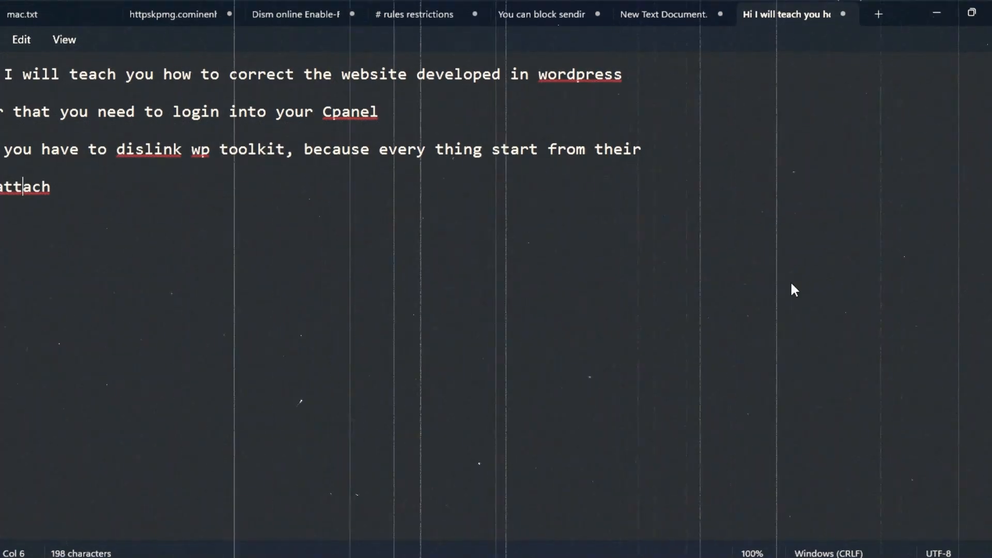
{"action": "key", "text": "End"}
{"action": "type", "text": "you "}
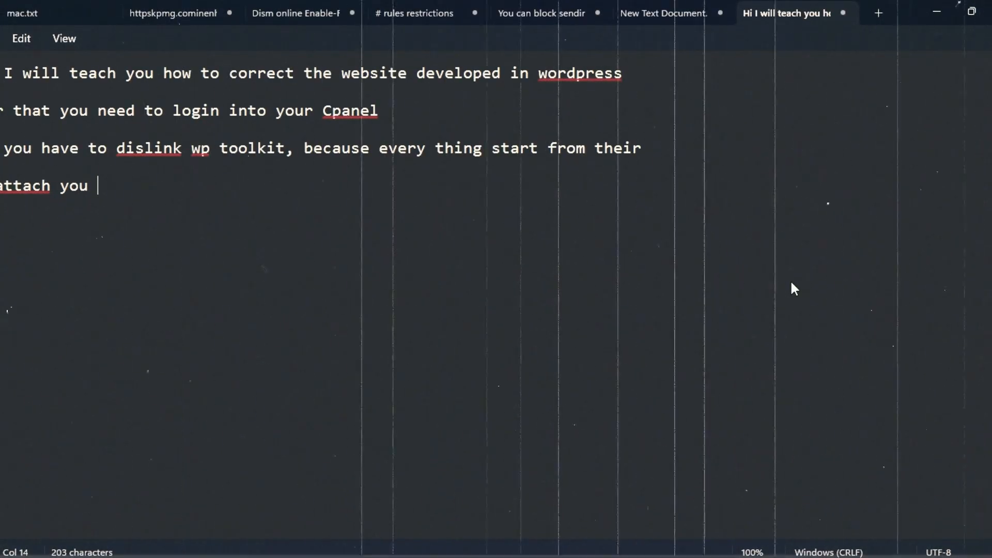
{"action": "type", "text": "brick webssite"}
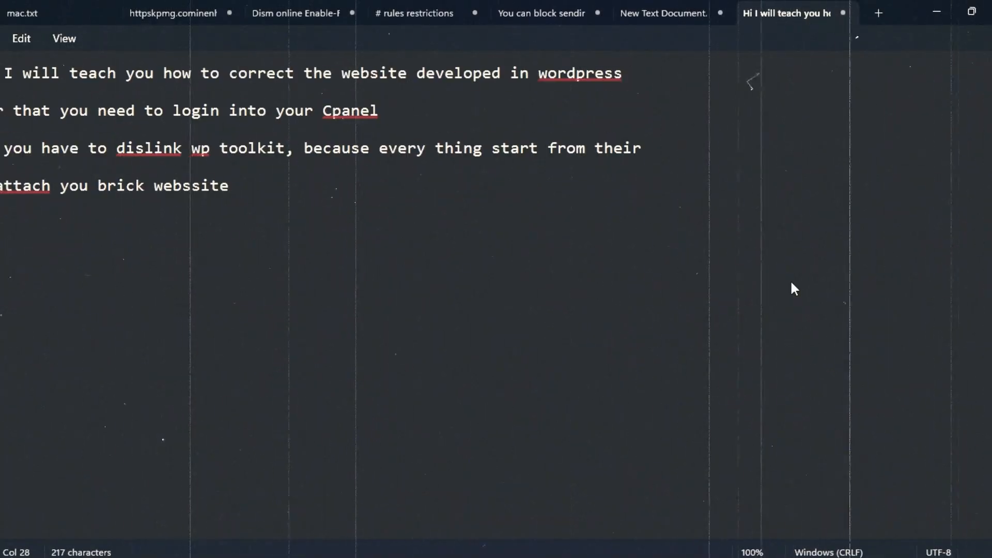
{"action": "left_click", "coordinate": [200, 186]}
{"action": "key", "text": "BackSpace"}
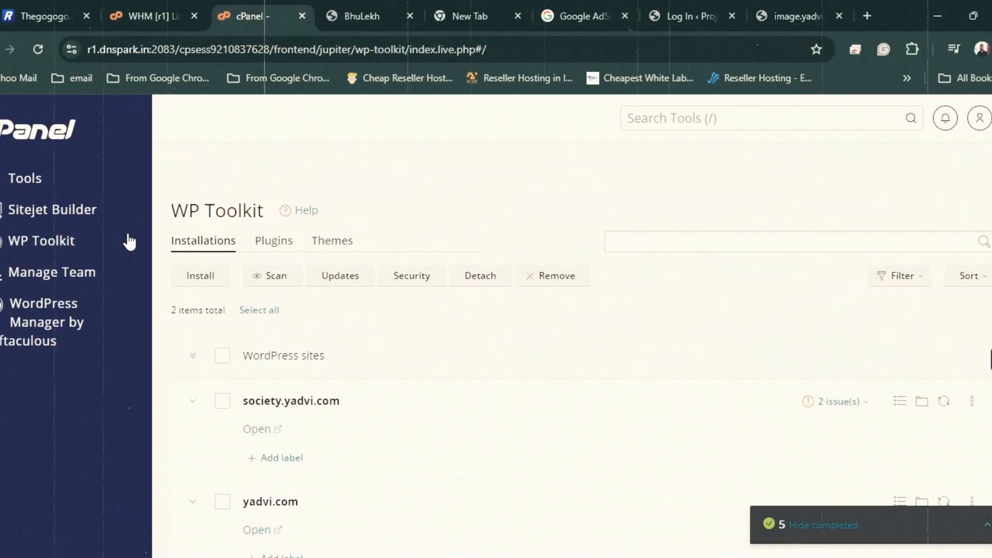
Switch to Chrome, return cPanel to its Tools page, and reload the image.yadvi.com site to check its display
{"action": "left_click", "coordinate": [34, 182]}
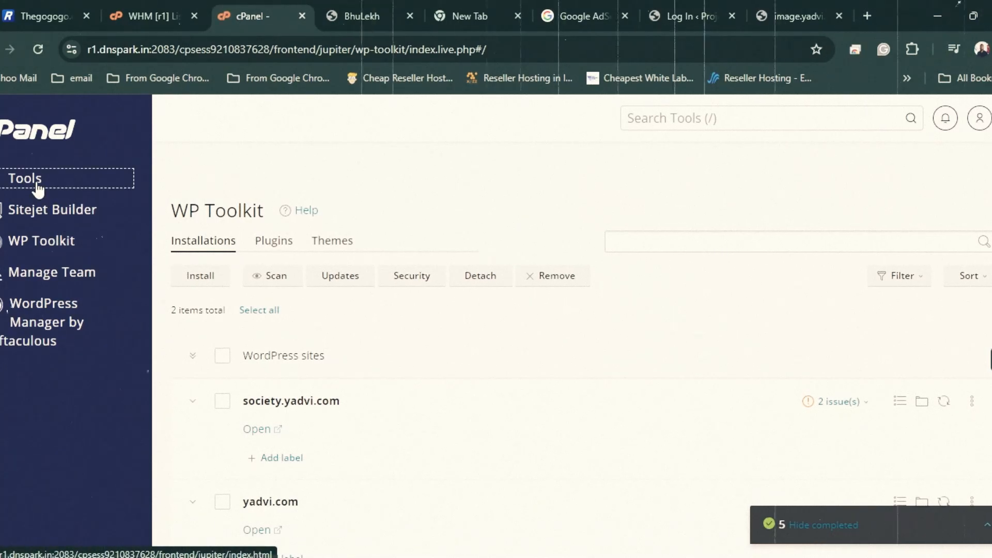
{"action": "left_click", "coordinate": [796, 17]}
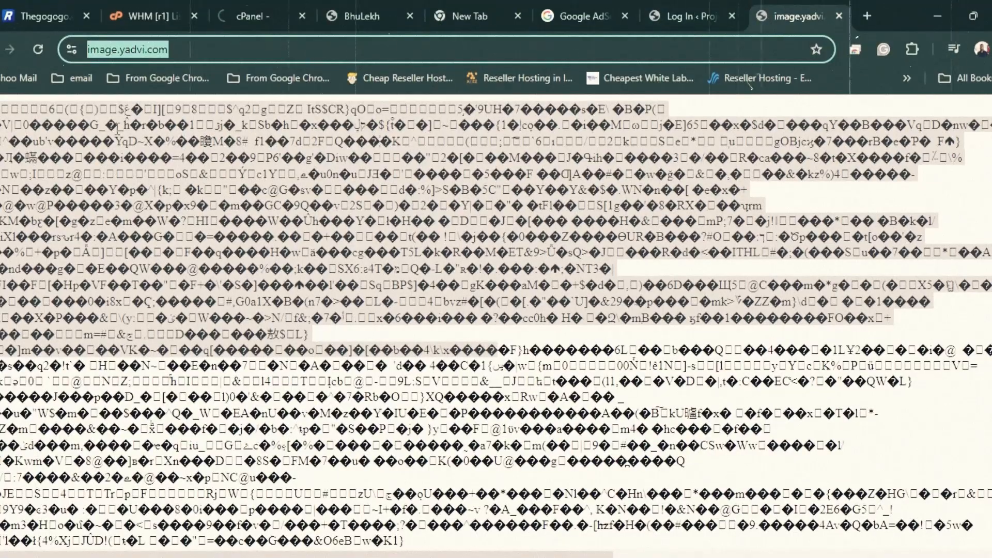
{"action": "left_click", "coordinate": [38, 48]}
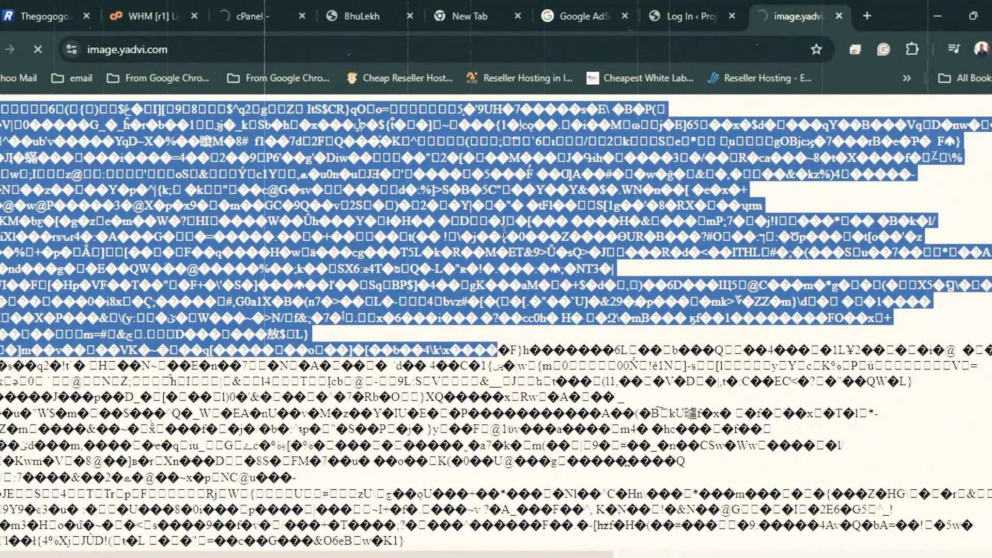
{"action": "scroll", "coordinate": [509, 258], "scroll_direction": "down", "scroll_amount": 7}
{"action": "scroll", "coordinate": [521, 427], "scroll_direction": "up", "scroll_amount": 7}
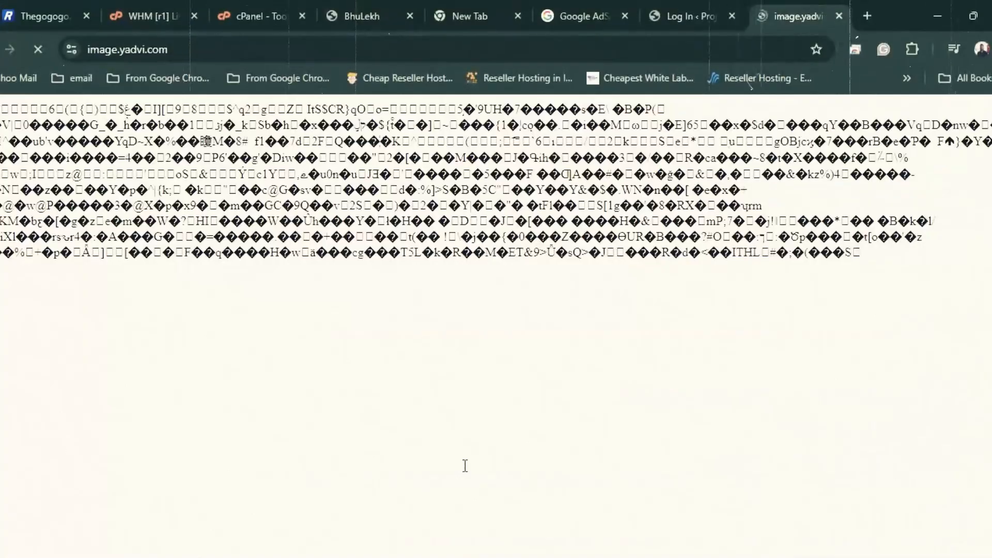
Open File Manager from the cPanel tools and show the contents of the image.yadvi.com folder
{"action": "left_click", "coordinate": [224, 12]}
{"action": "scroll", "coordinate": [231, 328], "scroll_direction": "down", "scroll_amount": 5}
{"action": "scroll", "coordinate": [231, 329], "scroll_direction": "down", "scroll_amount": 4}
{"action": "scroll", "coordinate": [232, 332], "scroll_direction": "up", "scroll_amount": 4}
{"action": "left_click", "coordinate": [260, 332]}
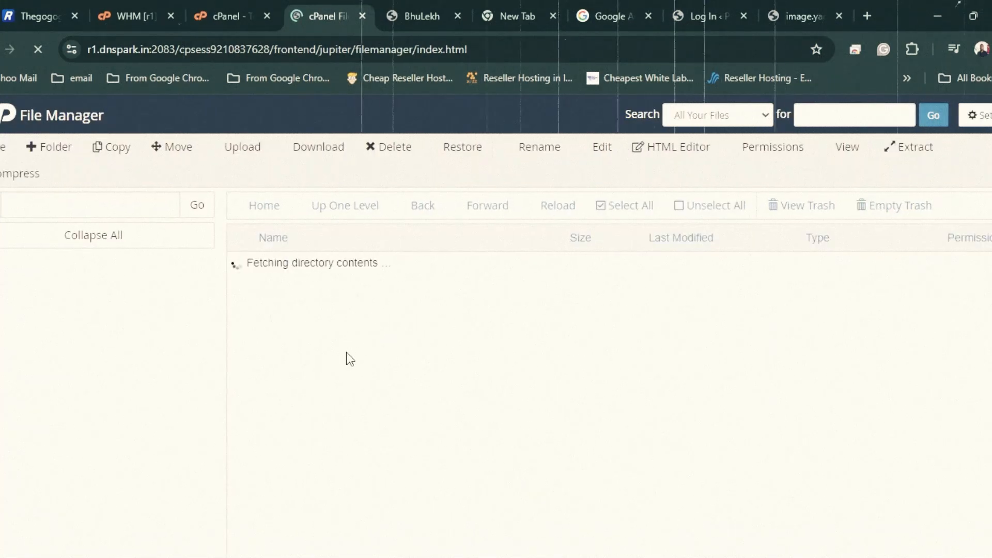
{"action": "scroll", "coordinate": [128, 388], "scroll_direction": "down", "scroll_amount": 2}
{"action": "left_click", "coordinate": [127, 385]}
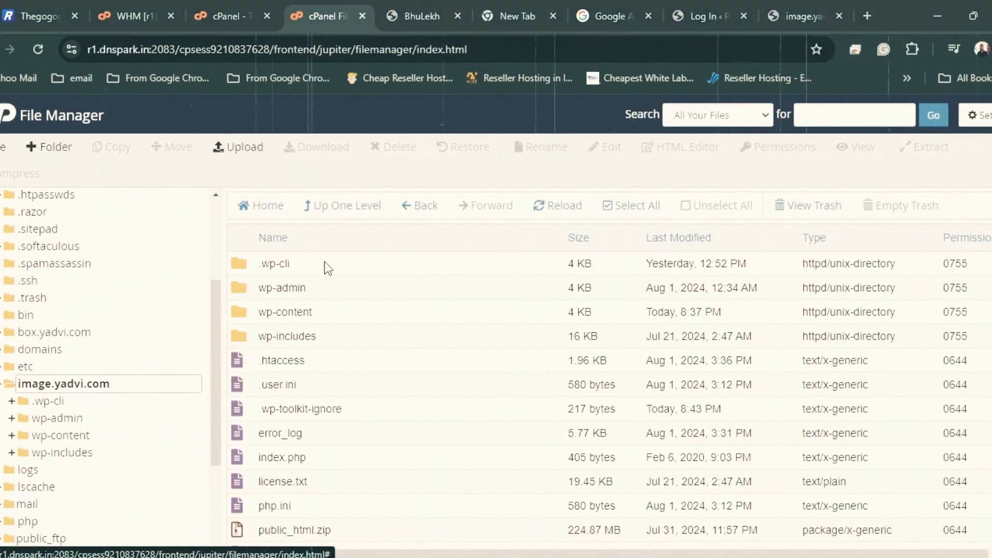
Select .wp-cli, .htaccess, .user.ini, .wp-toolkit-ignore, error_log, license.txt and php.ini together in the image.yadvi.com folder
{"action": "left_click", "coordinate": [372, 271]}
{"action": "key", "text": "shift"}
{"action": "left_click", "coordinate": [348, 364], "text": "ctrl"}
{"action": "left_click", "coordinate": [332, 386], "text": "ctrl"}
{"action": "scroll", "coordinate": [360, 363], "scroll_direction": "down", "scroll_amount": 1}
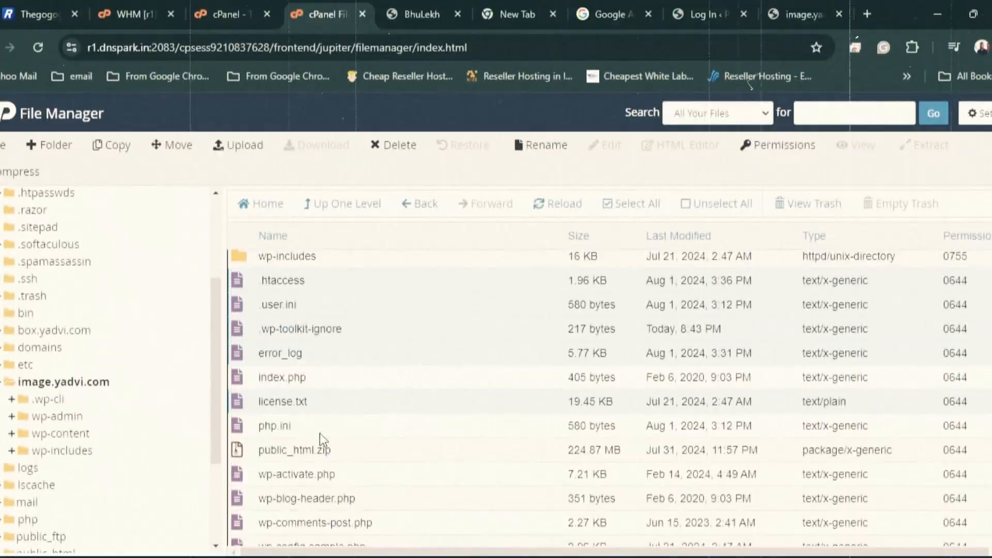
{"action": "scroll", "coordinate": [359, 418], "scroll_direction": "up", "scroll_amount": 1}
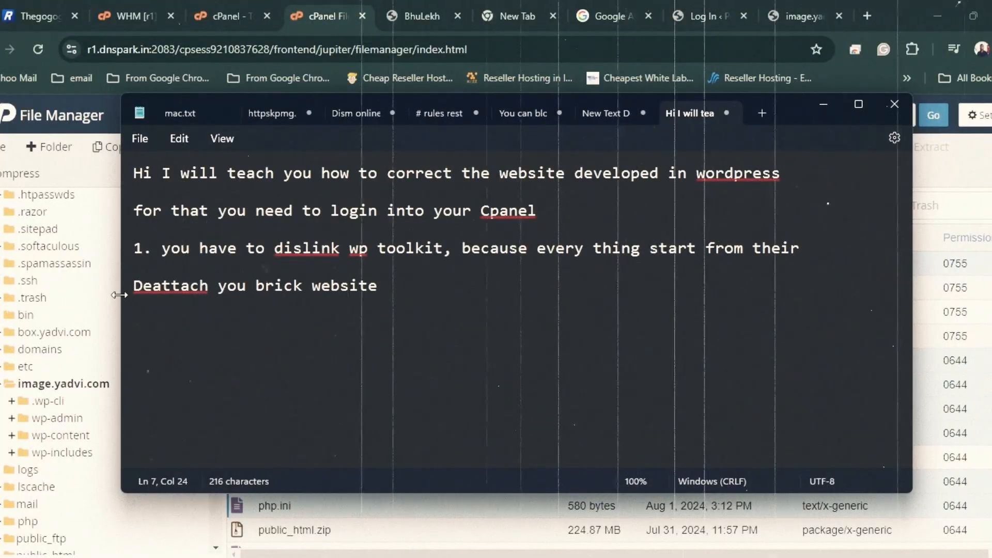
Switch to Notepad, narrow its window to uncover the file names, and add "delete" below the note after a blank line
{"action": "left_click_drag", "start_coordinate": [114, 292], "coordinate": [451, 297]}
{"action": "key", "text": "Return"}
{"action": "key", "text": "Return"}
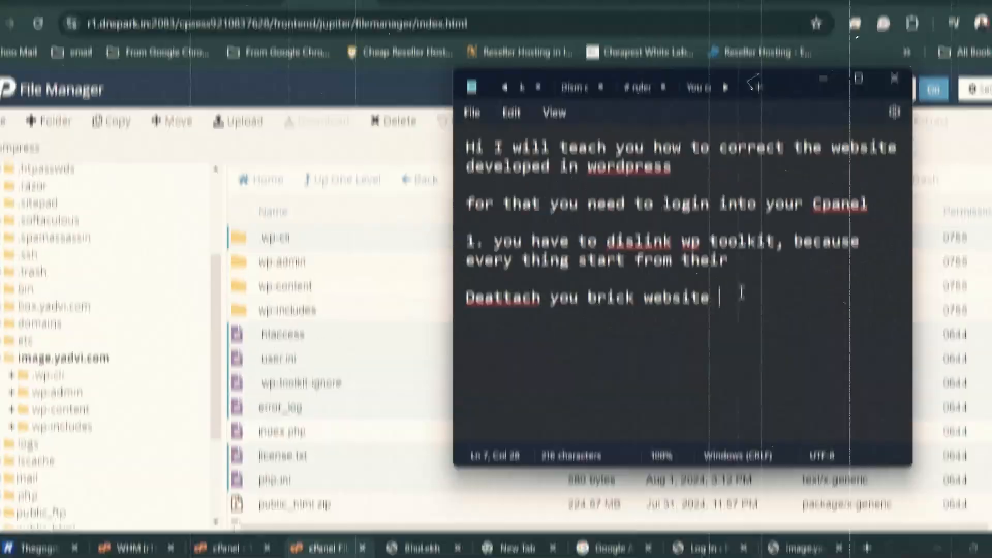
{"action": "type", "text": "deleete"}
{"action": "key", "text": "BackSpace"}
{"action": "key", "text": "BackSpace"}
{"action": "key", "text": "BackSpace"}
{"action": "type", "text": "tee"}
{"action": "key", "text": "BackSpace"}
Add "wp-cli" and ".htacess" on separate lines below "delete" in the note
{"action": "key", "text": "Return"}
{"action": "type", "text": "wp"}
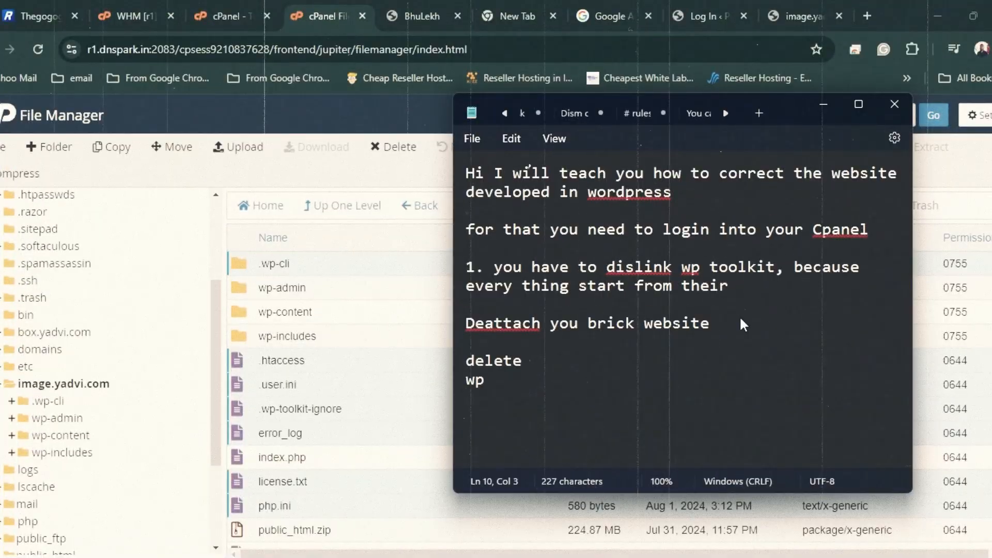
{"action": "type", "text": "-cli"}
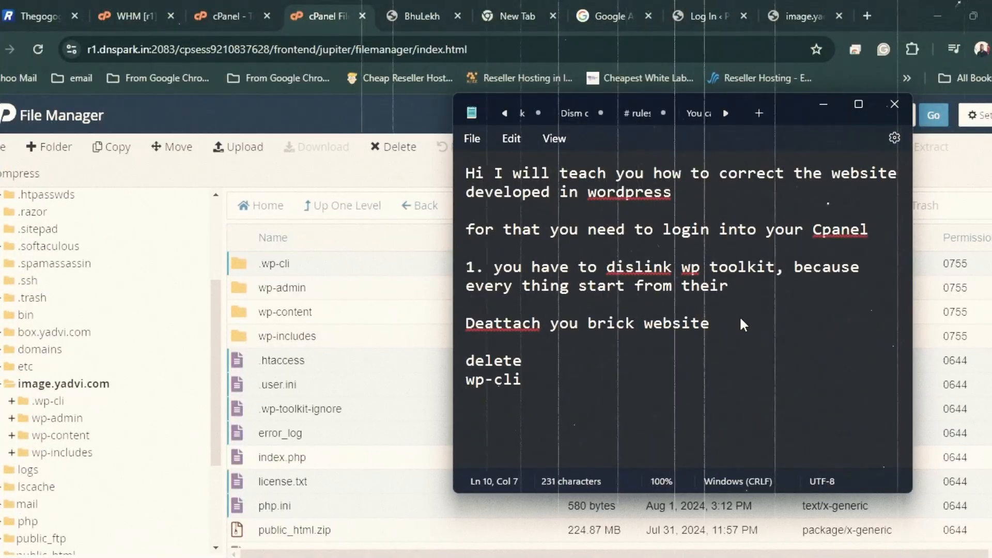
{"action": "key", "text": "Return"}
{"action": "type", "text": ".htacess"}
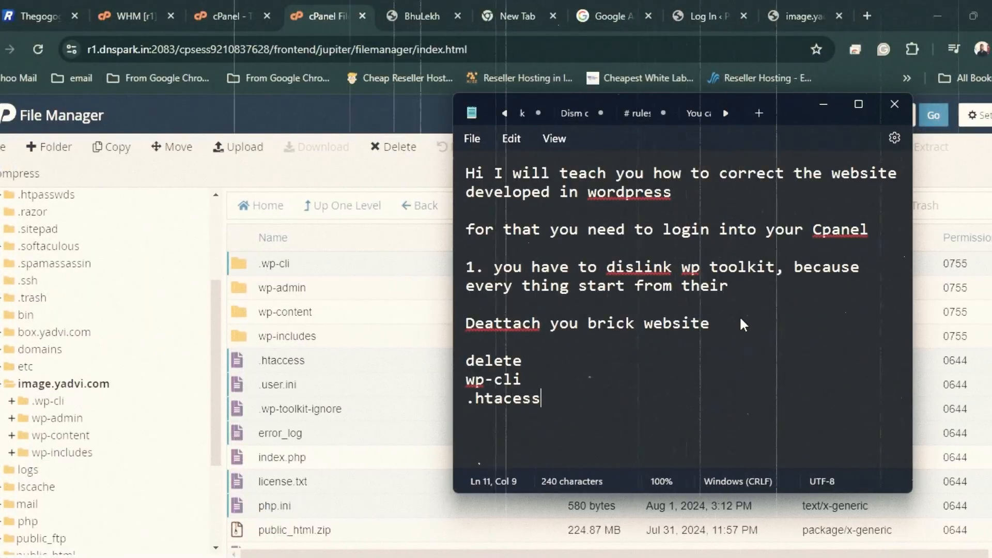
Add the line "user.ini or php.ini" below ".htacess", correcting the mistyped word between the two file names to "or"
{"action": "key", "text": "Return"}
{"action": "type", "text": "u"}
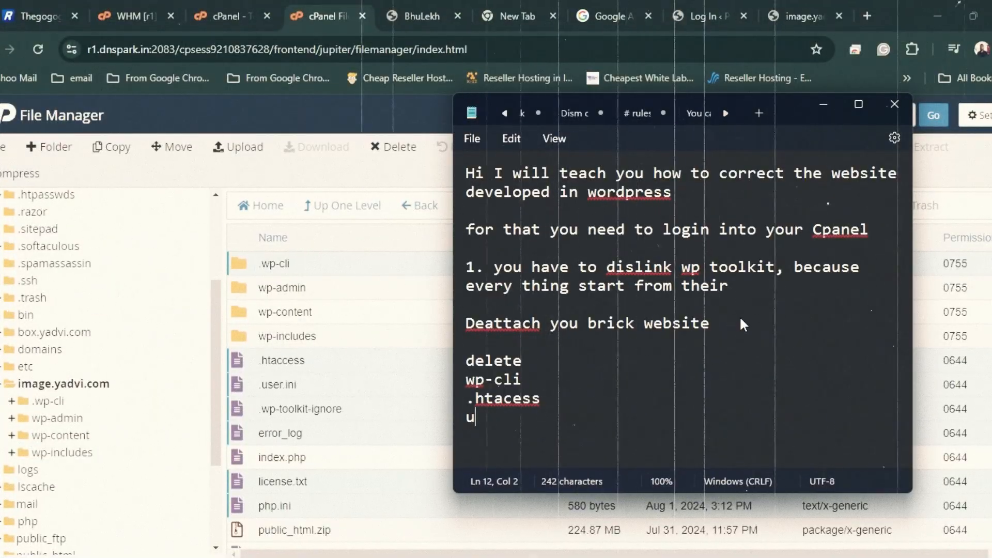
{"action": "type", "text": "ser.ini"}
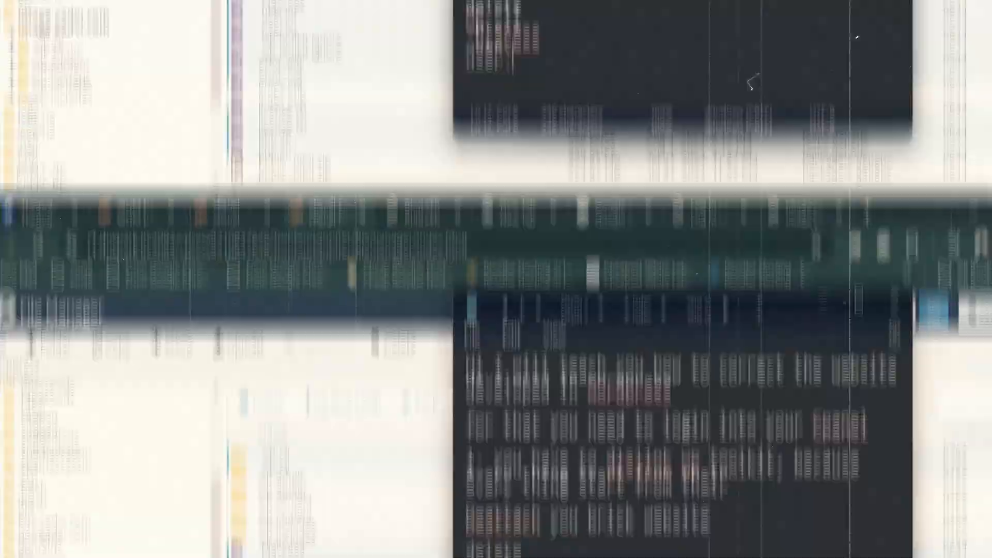
{"action": "type", "text": " prr "}
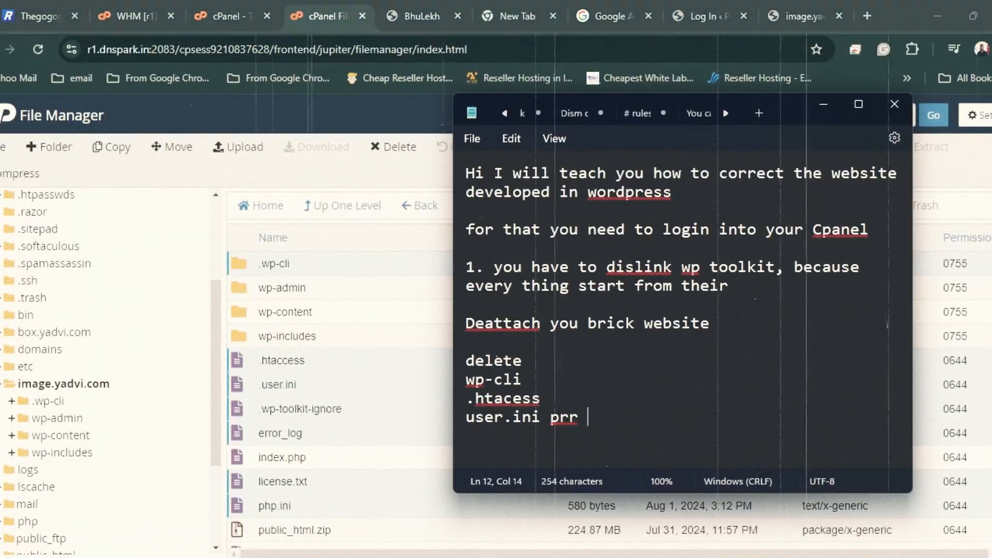
{"action": "type", "text": "php.ini"}
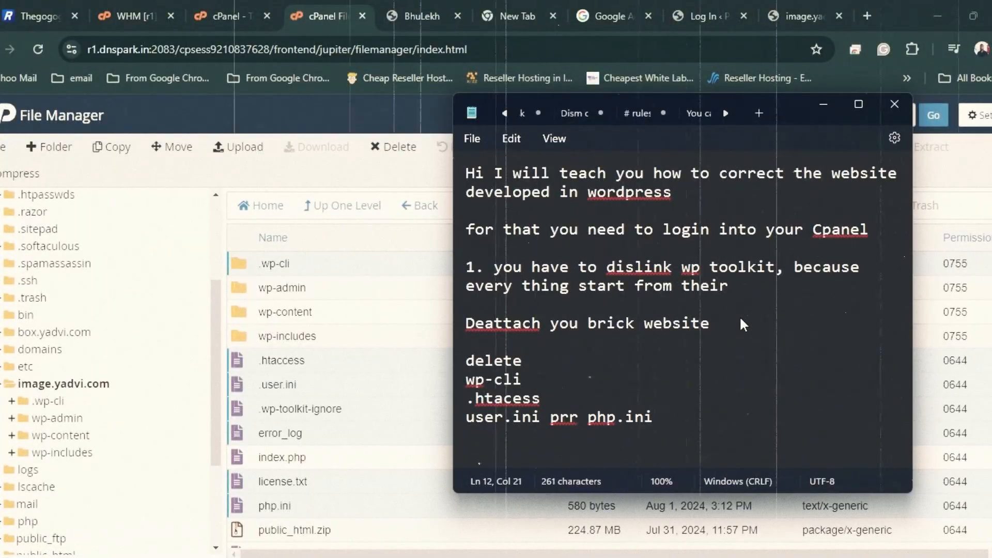
{"action": "key", "text": "Left"}
{"action": "key", "text": "Left"}
{"action": "key", "text": "Left"}
{"action": "key", "text": "Left"}
{"action": "key", "text": "Left"}
{"action": "key", "text": "Left"}
{"action": "key", "text": "Left"}
{"action": "key", "text": "Left"}
{"action": "key", "text": "Left"}
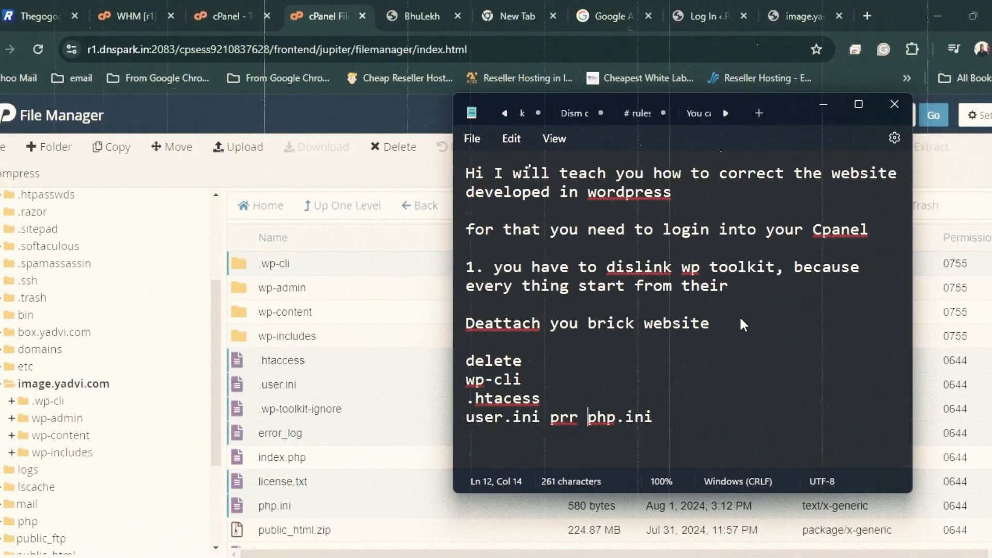
{"action": "key", "text": "BackSpace"}
{"action": "key", "text": "BackSpace"}
{"action": "type", "text": "o"}
{"action": "key", "text": "Right"}
{"action": "key", "text": "Right"}
{"action": "key", "text": "Right"}
{"action": "key", "text": "Right"}
{"action": "key", "text": "Right"}
{"action": "key", "text": "Right"}
{"action": "key", "text": "Right"}
{"action": "key", "text": "Right"}
{"action": "key", "text": "Right"}
Add ".wp-toolkit-ignore" and "license.txt" on separate lines at the end of the note's delete list
{"action": "key", "text": "Return"}
{"action": "type", "text": ".wp"}
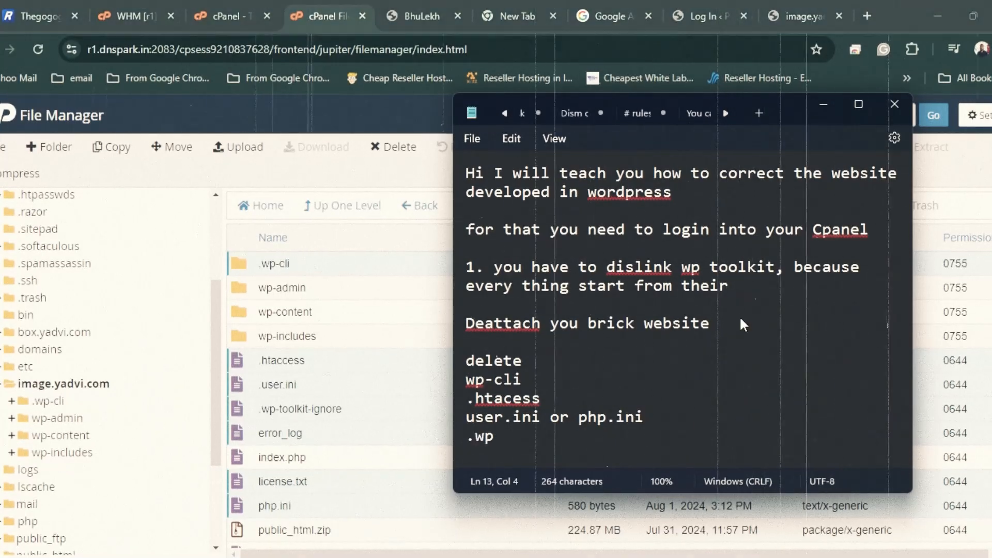
{"action": "type", "text": "-tool"}
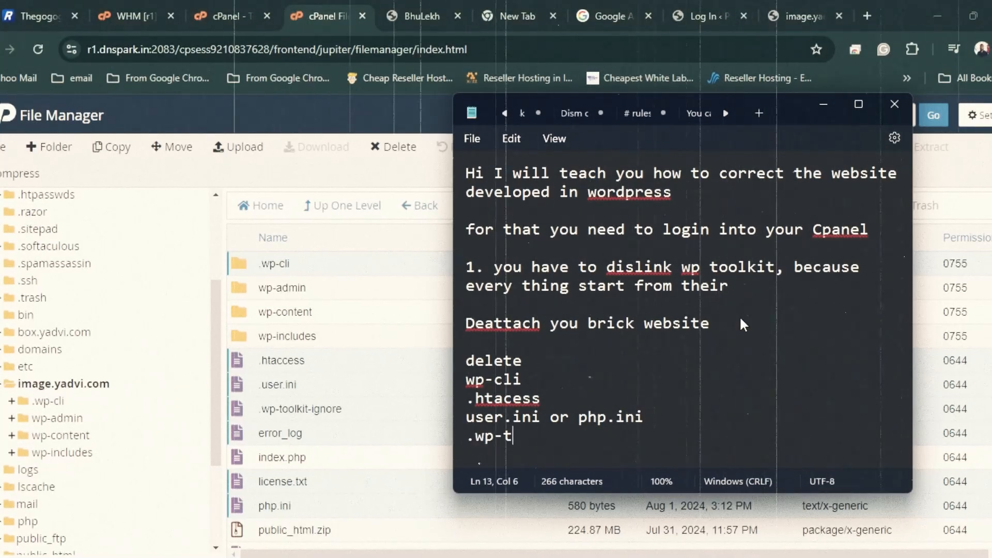
{"action": "type", "text": "kit-ignore"}
{"action": "key", "text": "Return"}
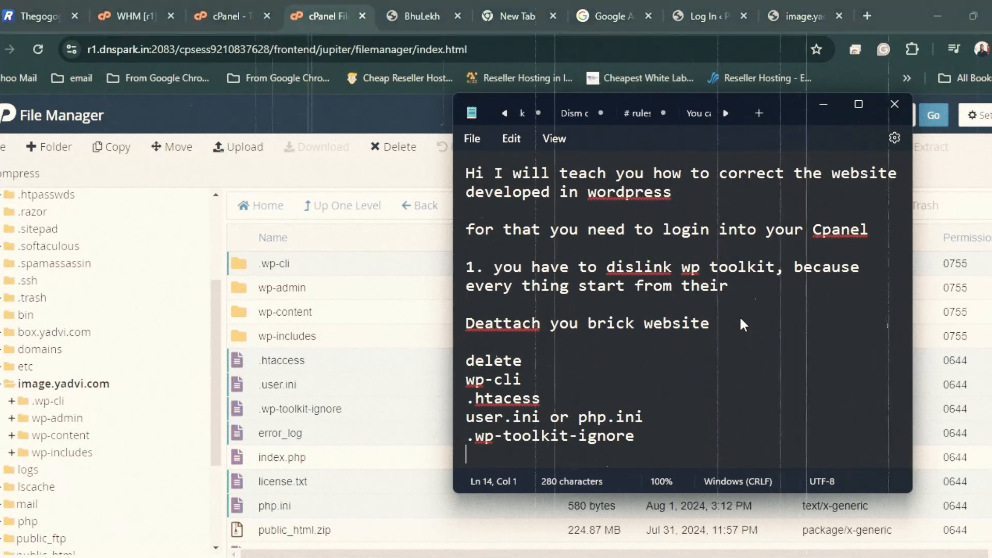
{"action": "type", "text": "li"}
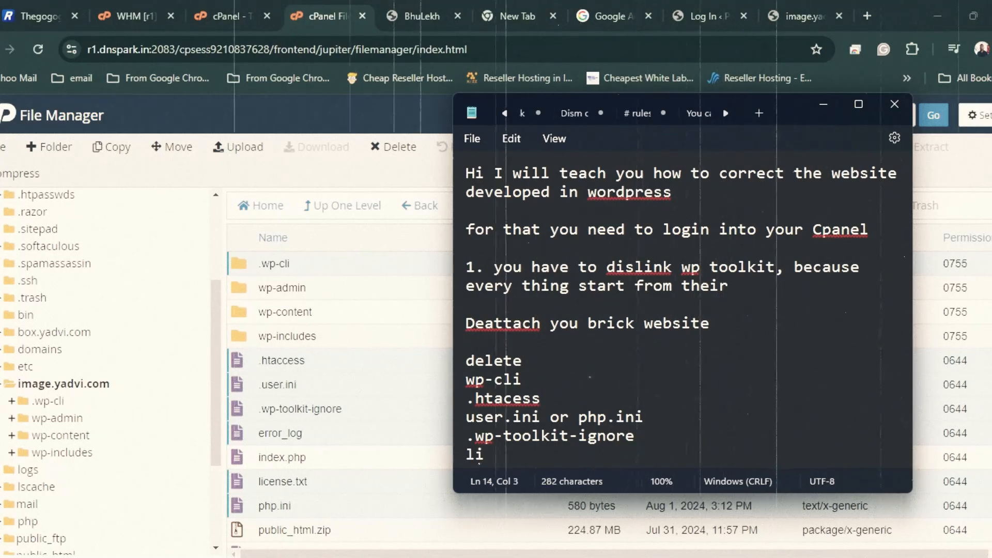
{"action": "type", "text": "cense.txt"}
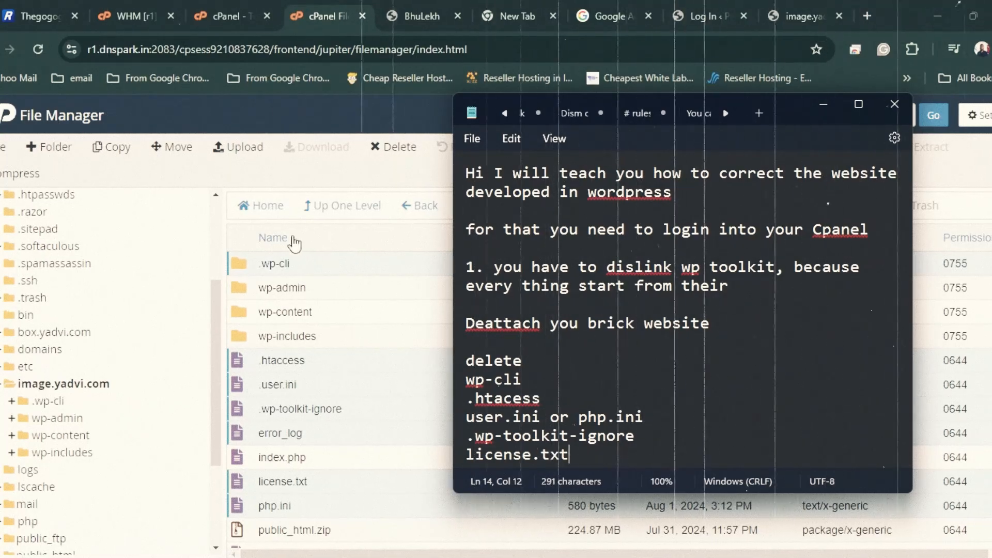
Switch to File Manager and move the selected image.yadvi.com files and the .wp-cli folder to the trash
{"action": "left_click", "coordinate": [387, 147]}
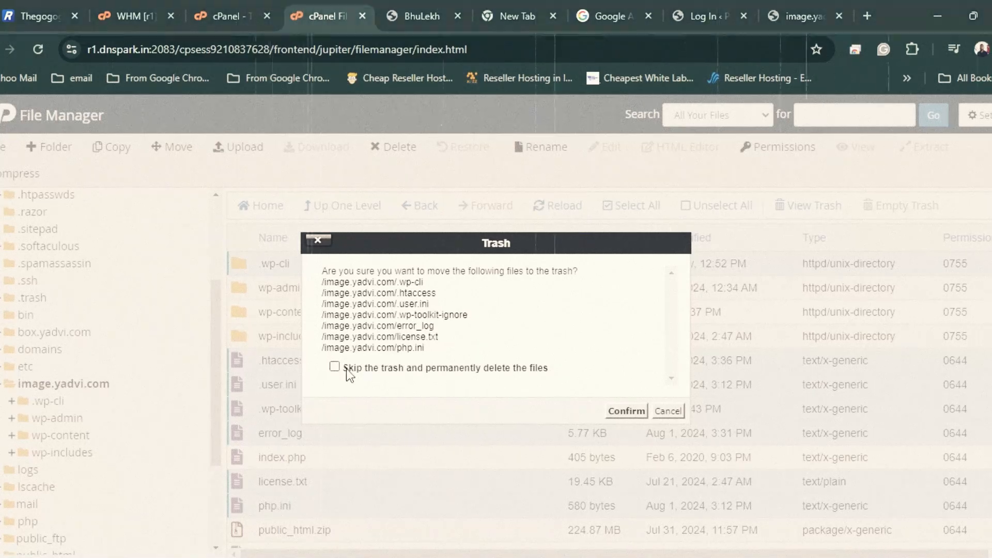
{"action": "left_click", "coordinate": [627, 417]}
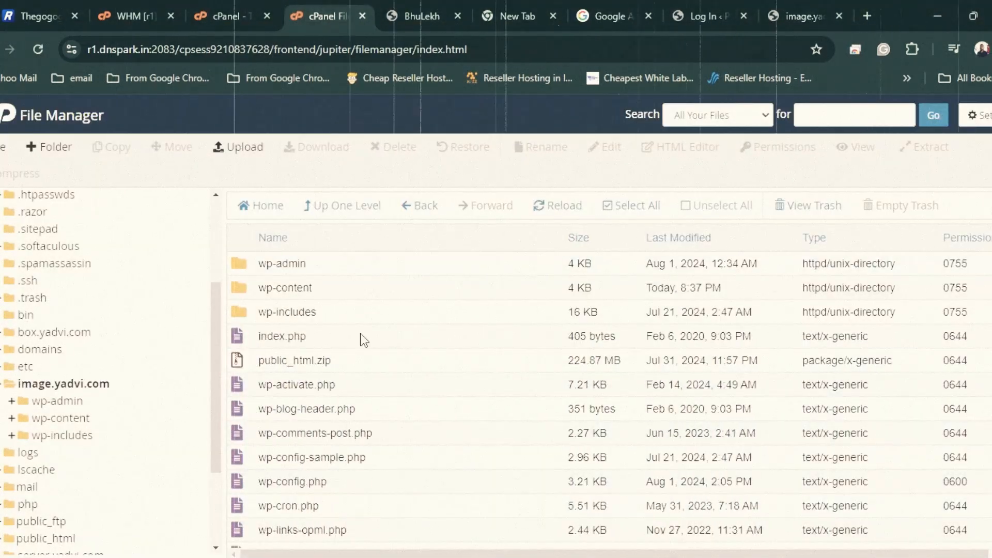
{"action": "scroll", "coordinate": [359, 337], "scroll_direction": "down", "scroll_amount": 2}
{"action": "scroll", "coordinate": [360, 337], "scroll_direction": "down", "scroll_amount": 1}
{"action": "scroll", "coordinate": [359, 342], "scroll_direction": "up", "scroll_amount": 4}
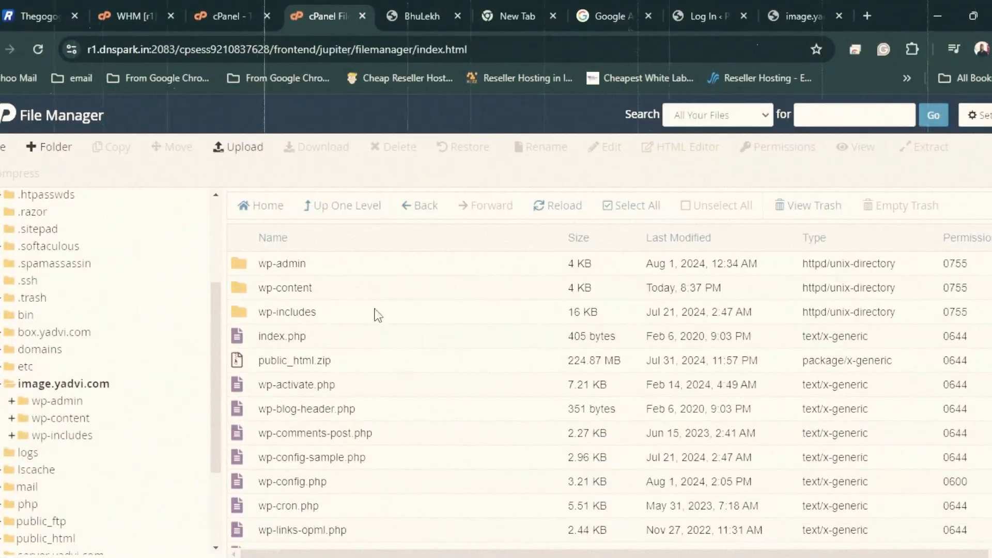
Look at the image.yadvi.com page, return to File Manager, and select the cache folder inside wp-content
{"action": "left_click", "coordinate": [805, 15]}
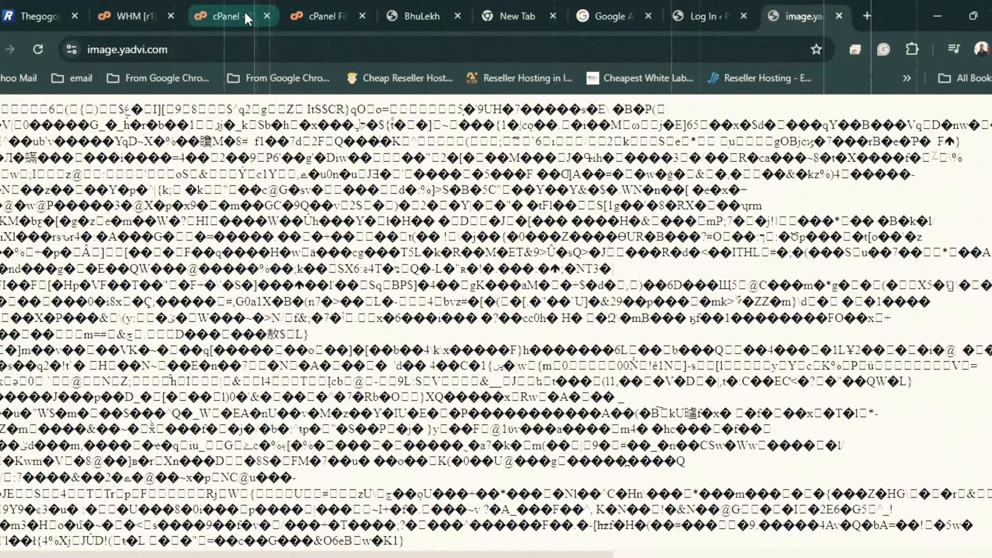
{"action": "left_click", "coordinate": [244, 13]}
{"action": "left_click", "coordinate": [315, 18]}
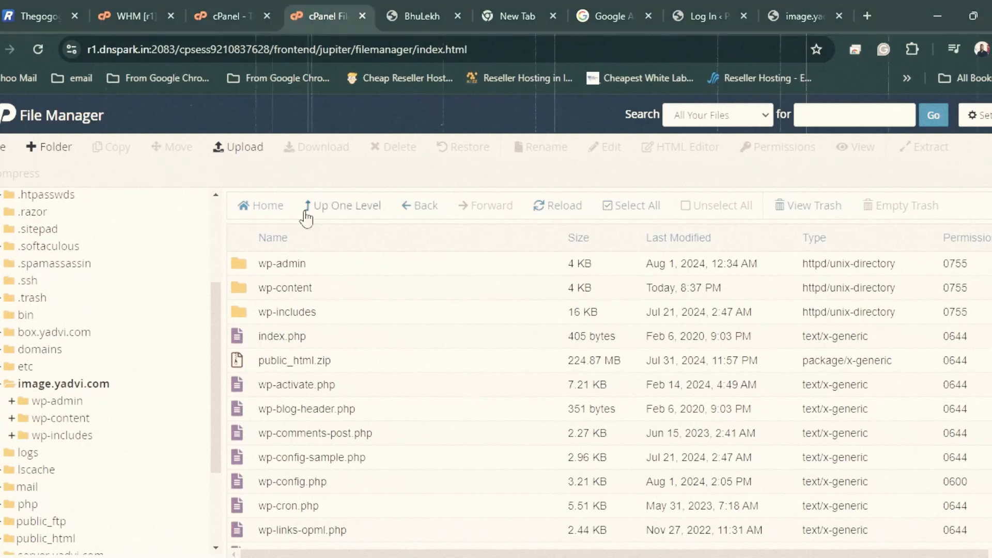
{"action": "double_click", "coordinate": [240, 289]}
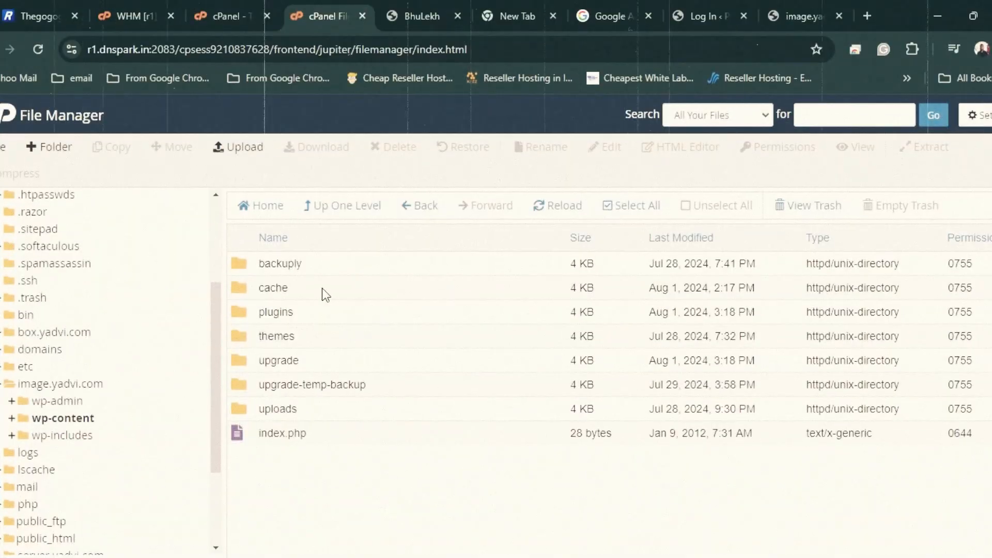
{"action": "left_click", "coordinate": [321, 279]}
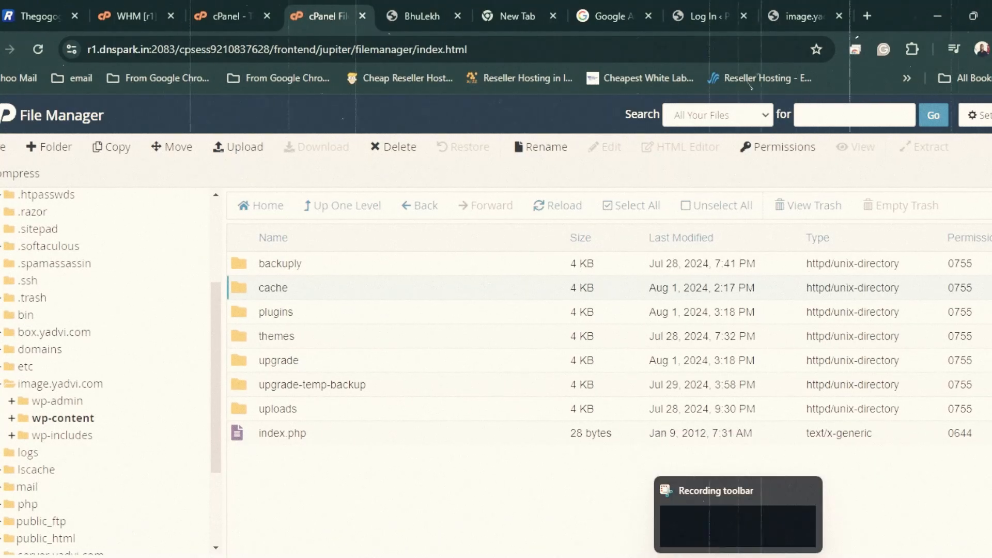
Switch to Notepad and add the line "delete cache folder if you have" below "license.txt"
{"action": "left_click", "coordinate": [734, 451]}
{"action": "key", "text": "Return"}
{"action": "type", "text": "dele"}
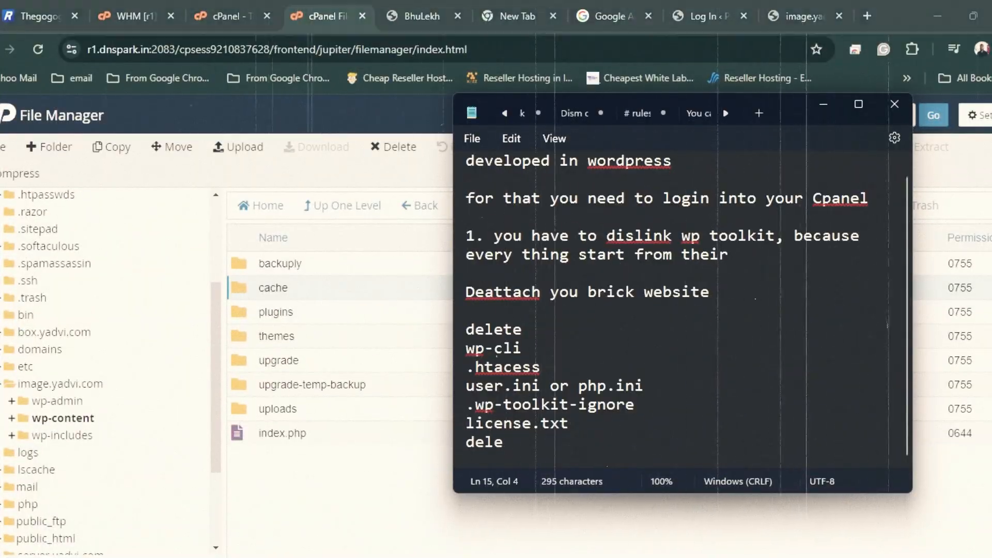
{"action": "type", "text": "te cache "}
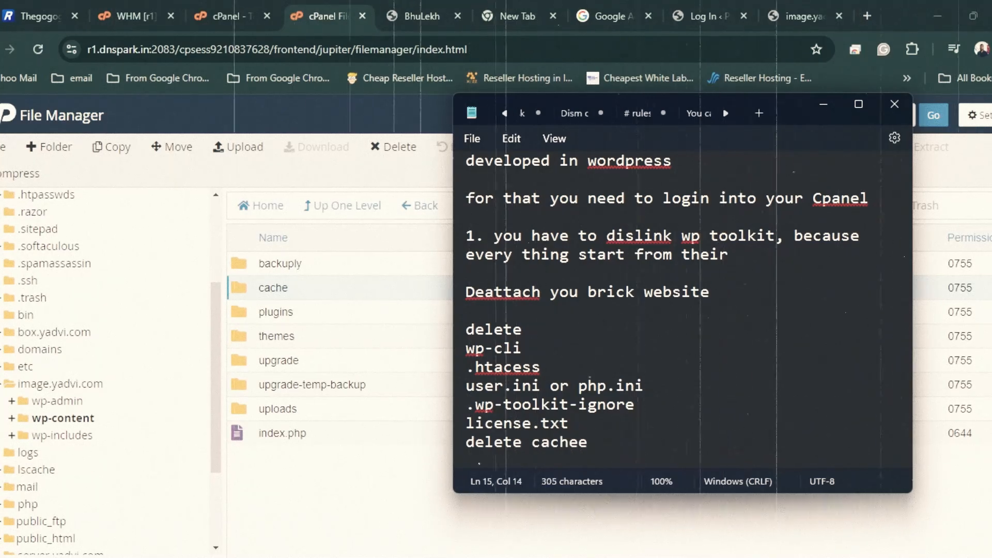
{"action": "type", "text": "fold"}
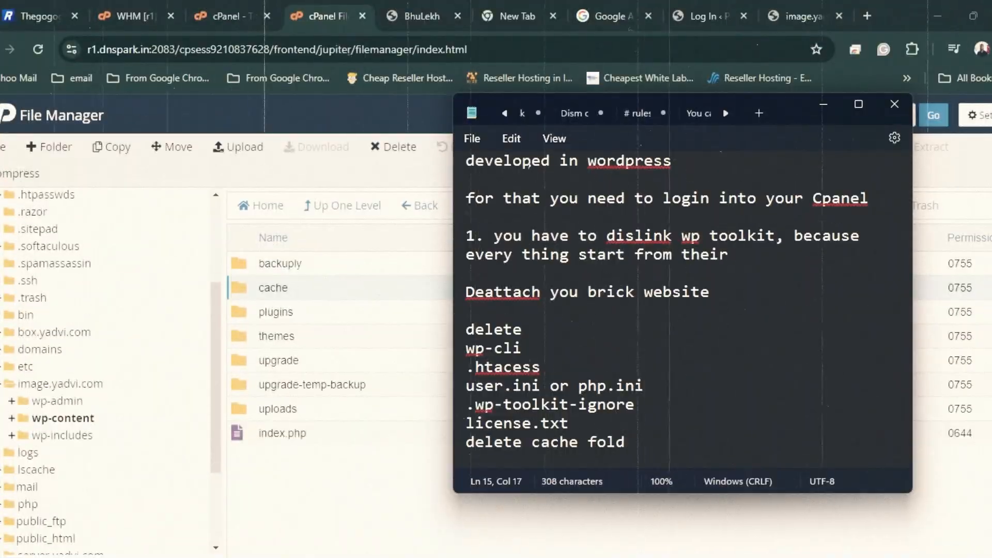
{"action": "type", "text": "er if "}
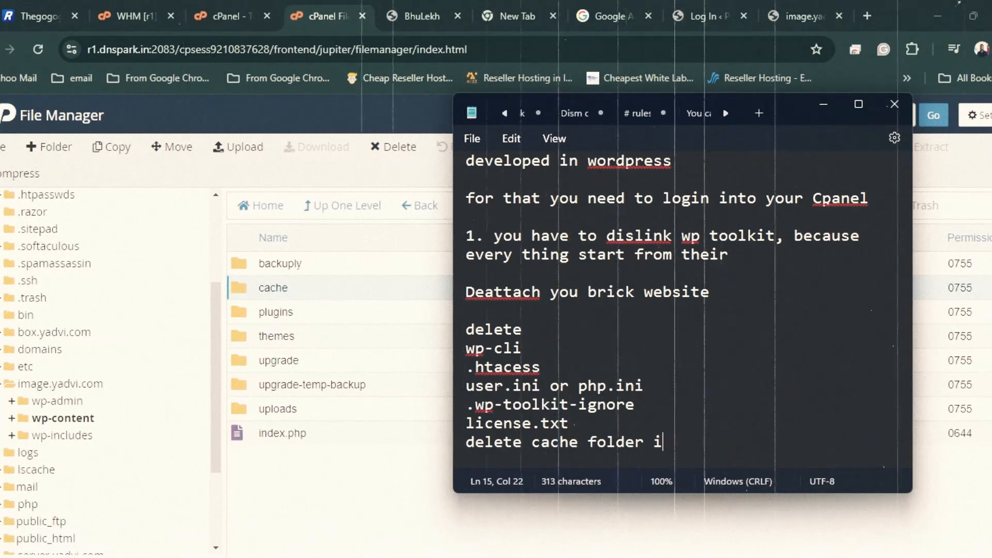
{"action": "type", "text": "you have"}
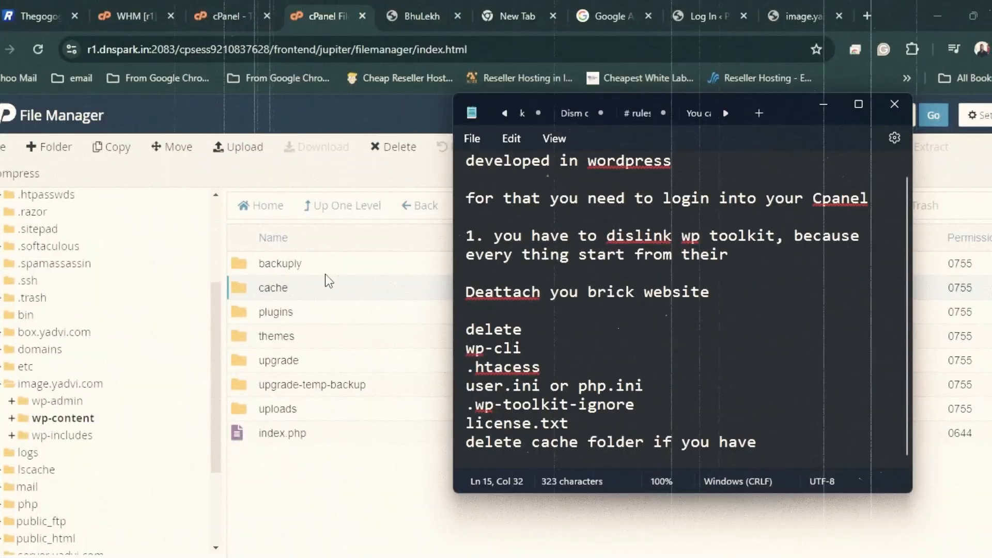
Move the cache folder in wp-content to the trash in File Manager and reload the image.yadvi.com site to check its display
{"action": "left_click", "coordinate": [388, 147]}
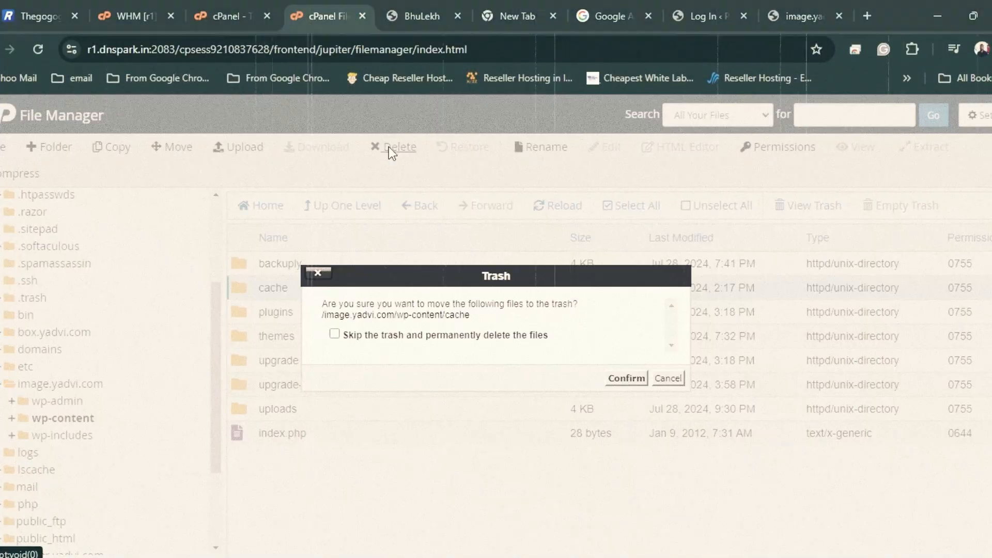
{"action": "left_click", "coordinate": [624, 378]}
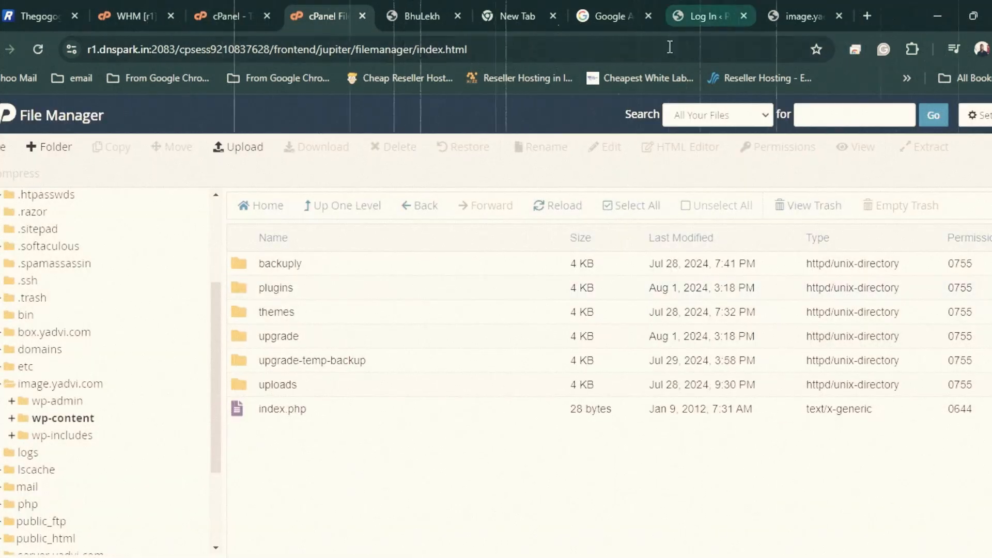
{"action": "left_click", "coordinate": [810, 15]}
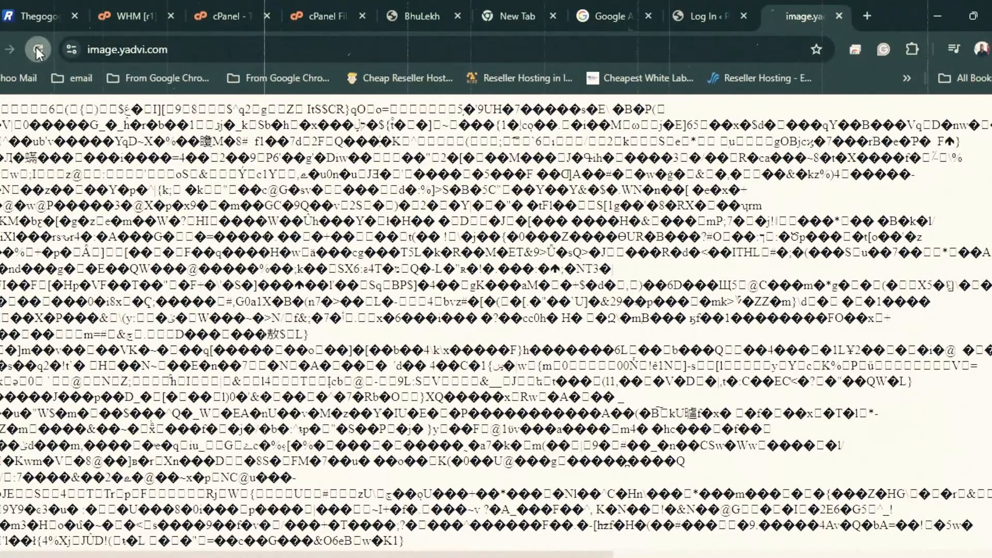
{"action": "left_click", "coordinate": [35, 45]}
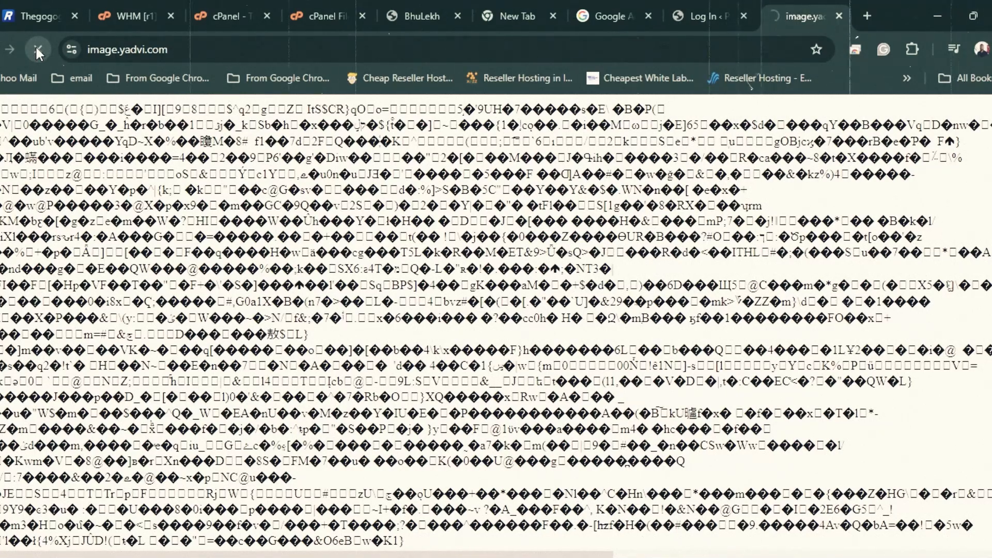
{"action": "scroll", "coordinate": [144, 277], "scroll_direction": "down", "scroll_amount": 20}
{"action": "scroll", "coordinate": [132, 284], "scroll_direction": "up", "scroll_amount": 20}
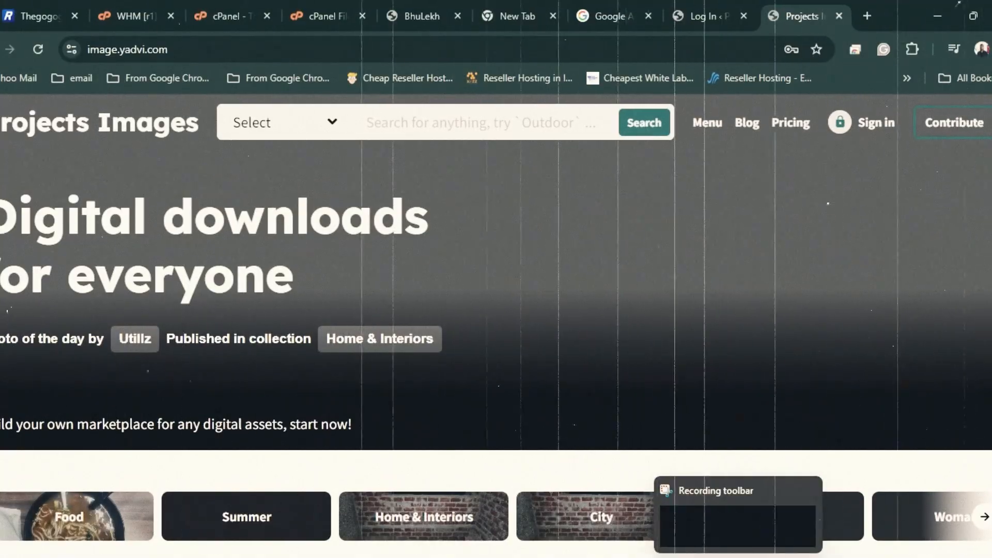
Bring up the Notepad note over the site to review it, and open the site's Food collection in Chrome
{"action": "left_click", "coordinate": [703, 557]}
{"action": "scroll", "coordinate": [535, 429], "scroll_direction": "up", "scroll_amount": 1}
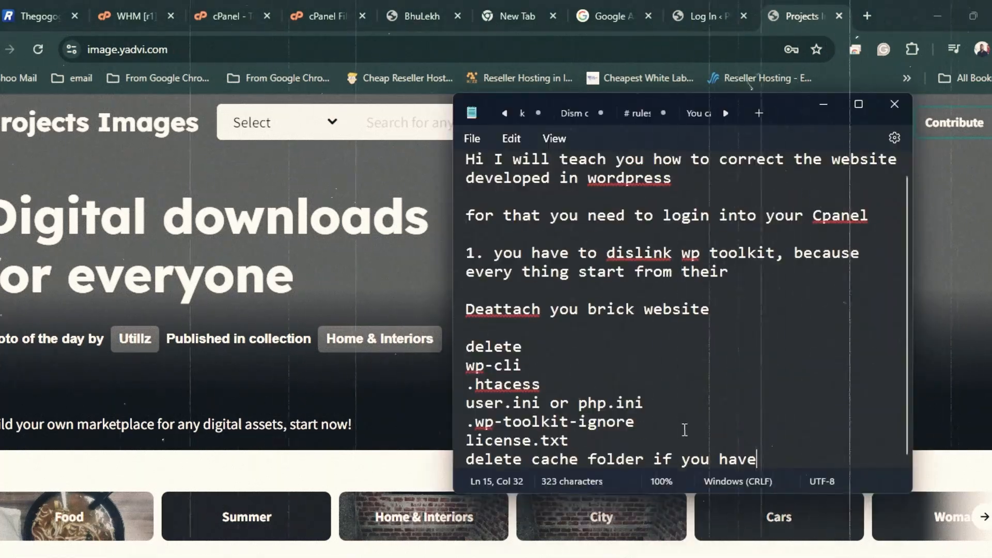
{"action": "scroll", "coordinate": [196, 293], "scroll_direction": "down", "scroll_amount": 5}
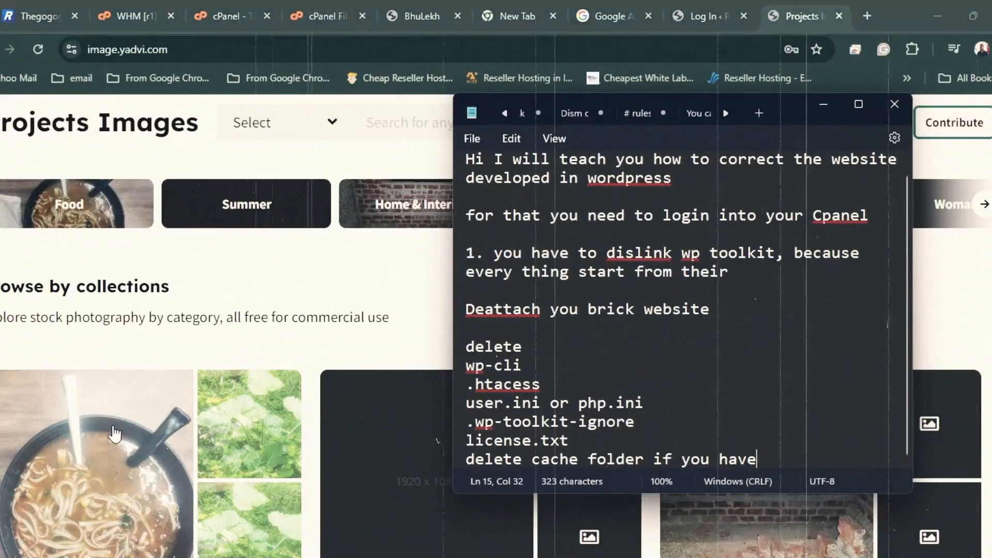
{"action": "scroll", "coordinate": [155, 284], "scroll_direction": "down", "scroll_amount": 4}
{"action": "left_click", "coordinate": [114, 276]}
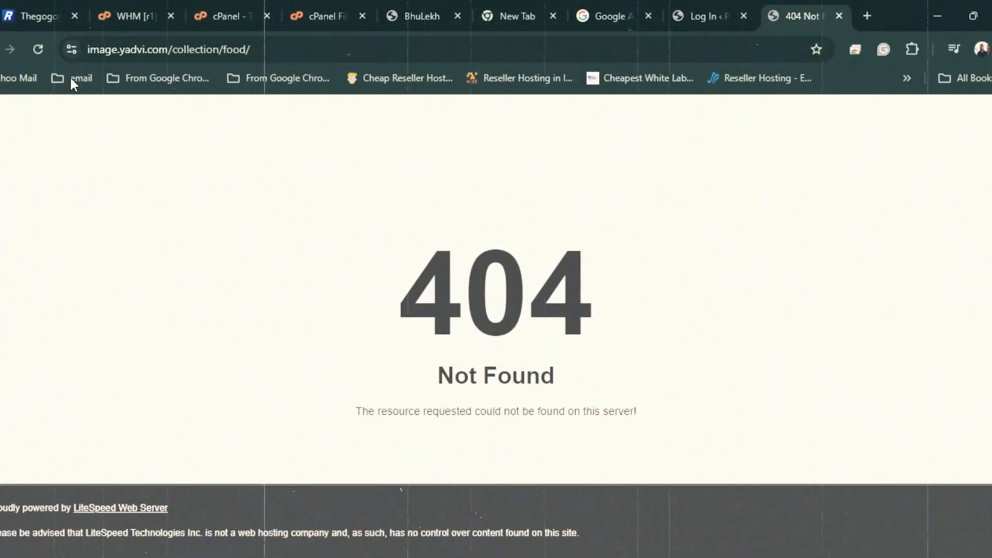
Return to the image.yadvi.com home page and open the City collection to test its link
{"action": "left_click", "coordinate": [1, 69]}
{"action": "scroll", "coordinate": [219, 279], "scroll_direction": "down", "scroll_amount": 5}
{"action": "scroll", "coordinate": [217, 291], "scroll_direction": "up", "scroll_amount": 3}
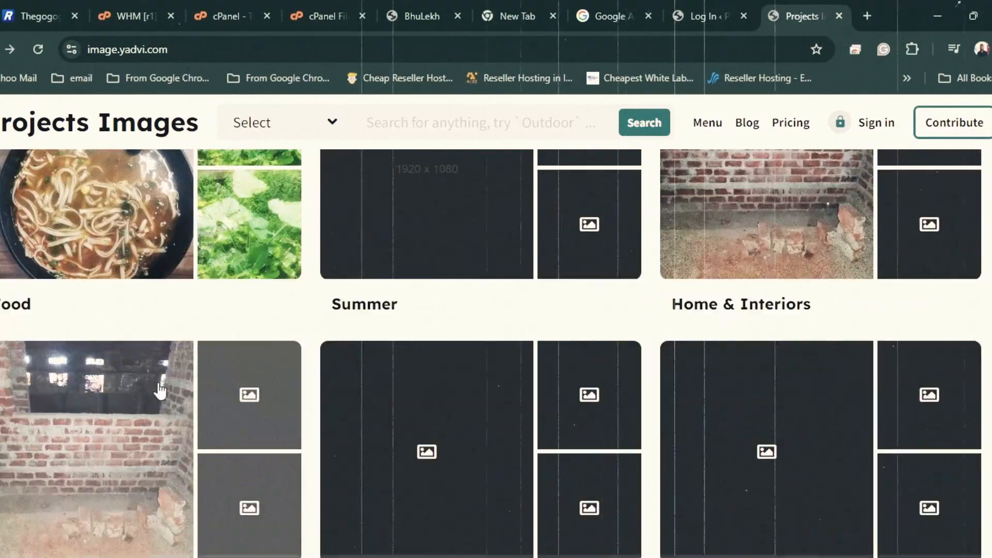
{"action": "left_click", "coordinate": [150, 393]}
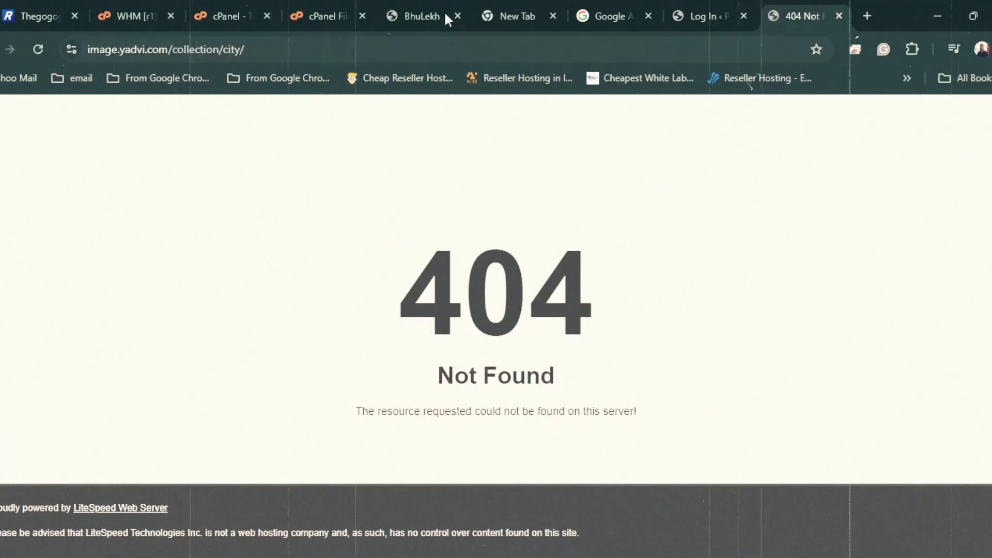
Switch to the image.yadvi.com WordPress login page and try to log in, answering the 7 + 6 humanity check with 13
{"action": "left_click", "coordinate": [685, 15]}
{"action": "left_click", "coordinate": [469, 429]}
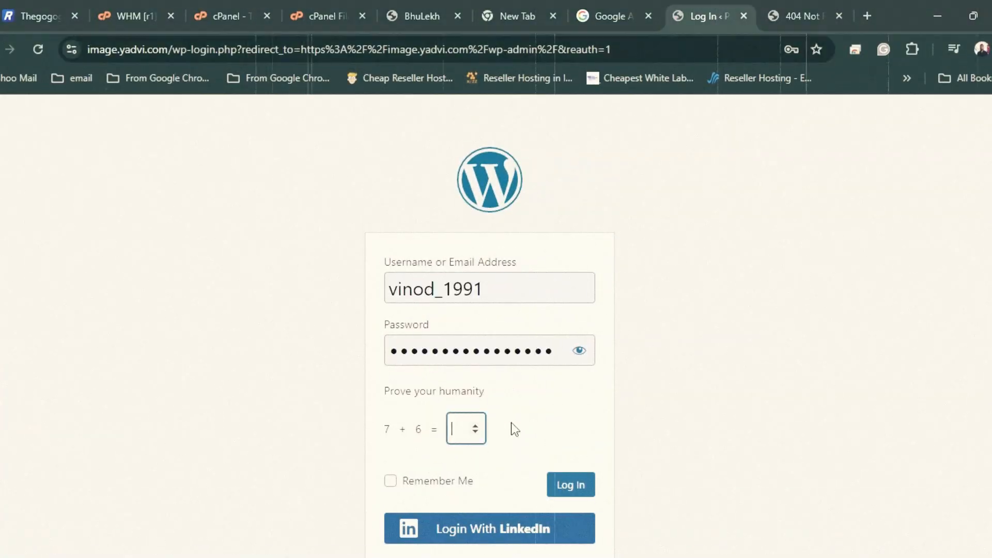
{"action": "type", "text": "13"}
{"action": "key", "text": "Return"}
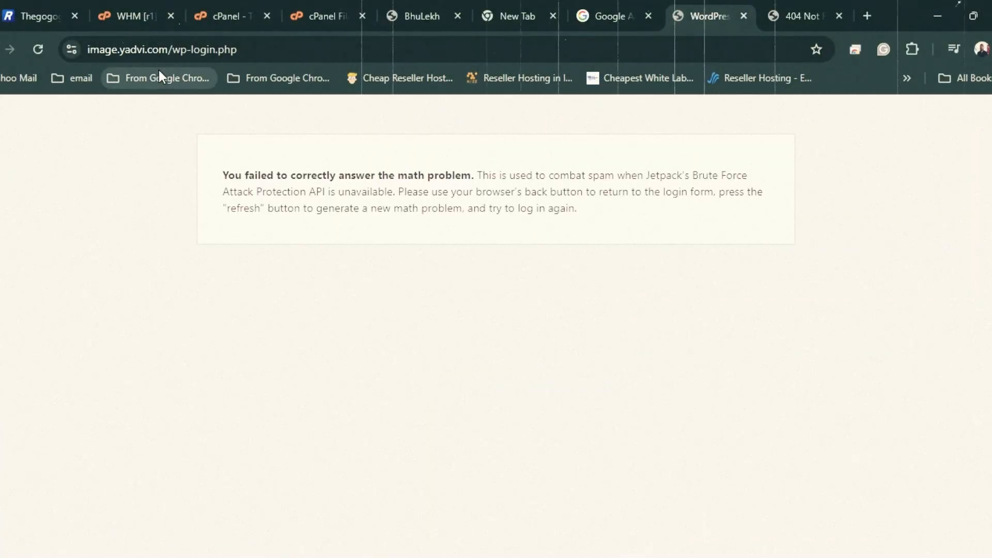
Return to the WordPress login form and log in, answering the 4 + 8 humanity check with 12
{"action": "key", "text": "alt+Left"}
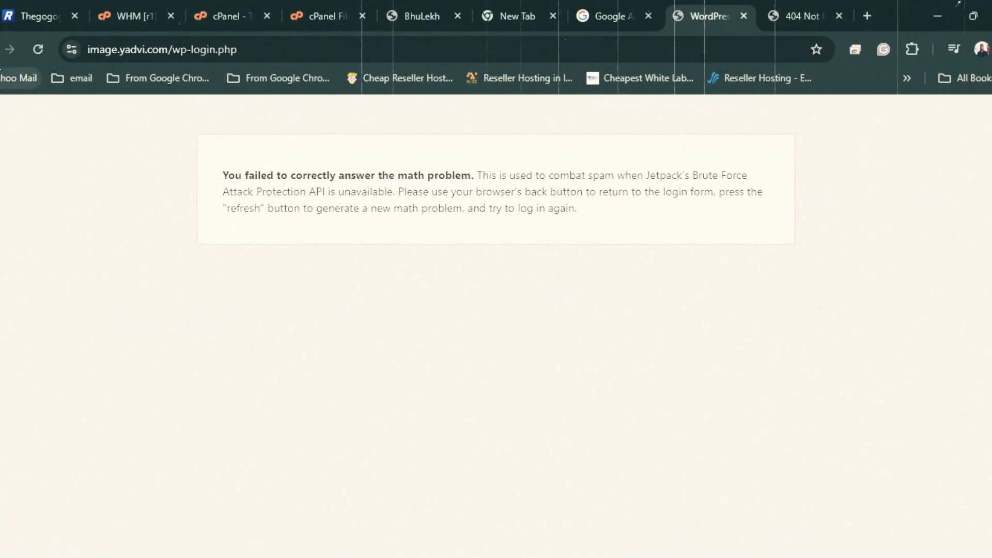
{"action": "key", "text": "alt+Left"}
{"action": "left_click", "coordinate": [29, 50]}
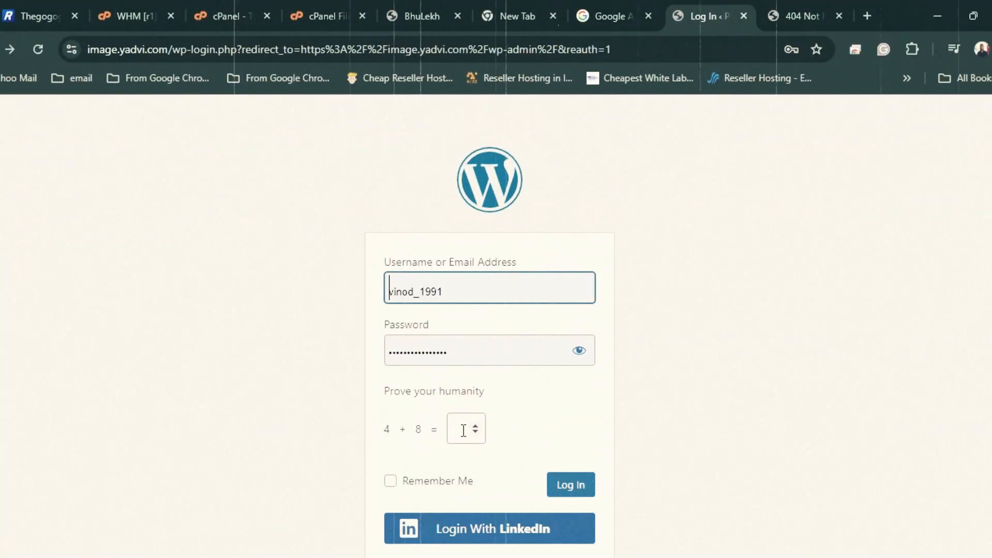
{"action": "left_click", "coordinate": [464, 431]}
{"action": "type", "text": "12"}
{"action": "key", "text": "Return"}
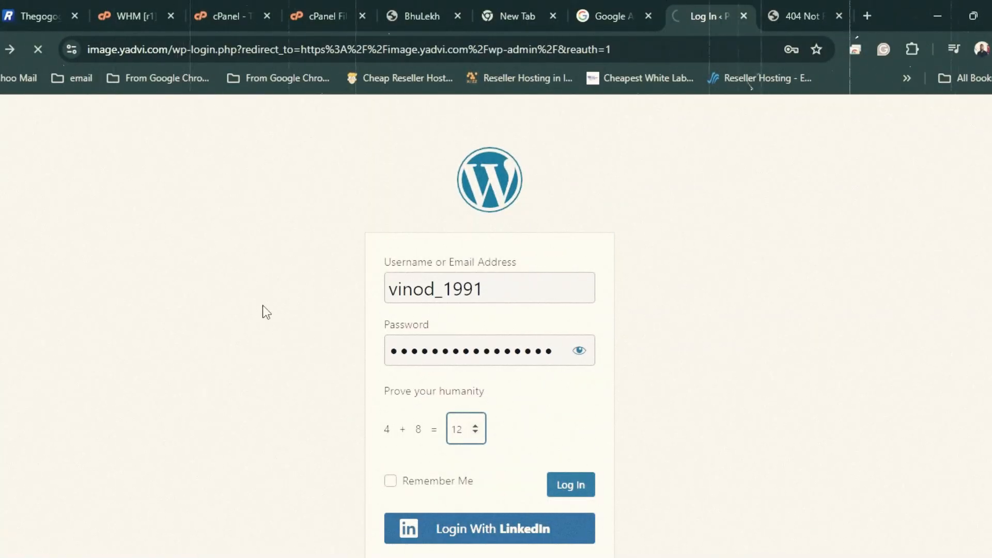
In the WordPress Permalinks settings, set the permalink structure to Post name and save the changes
{"action": "scroll", "coordinate": [100, 333], "scroll_direction": "down", "scroll_amount": 10}
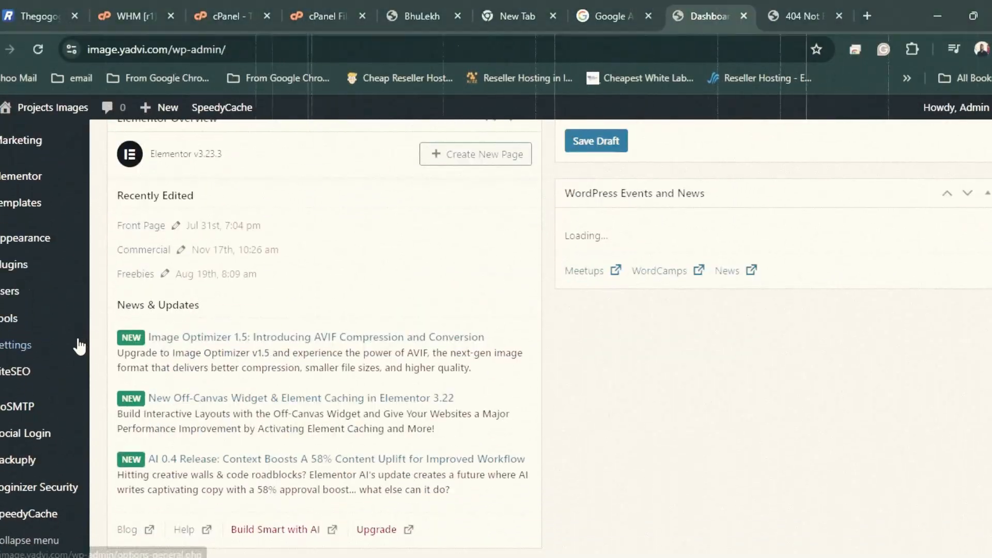
{"action": "mouse_move", "coordinate": [28, 347]}
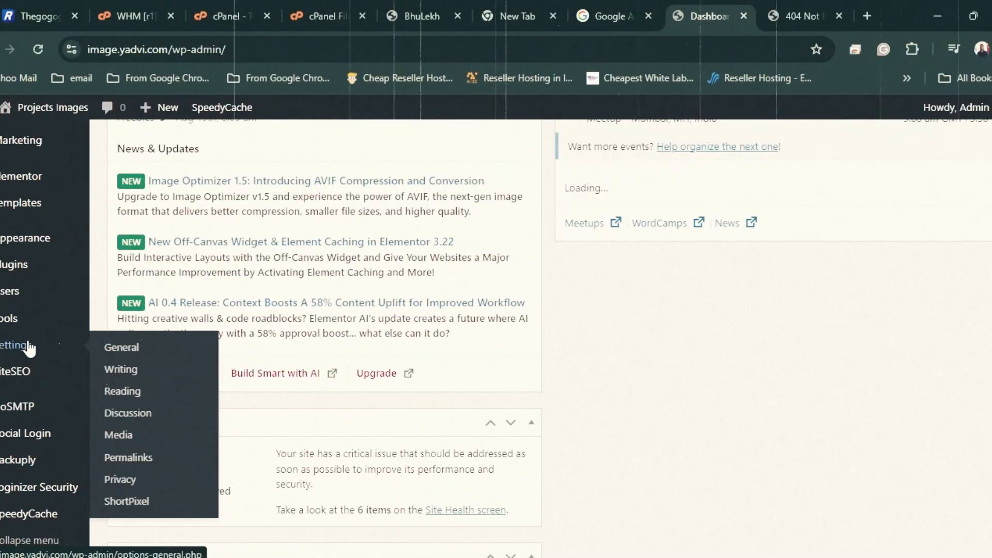
{"action": "left_click", "coordinate": [135, 457]}
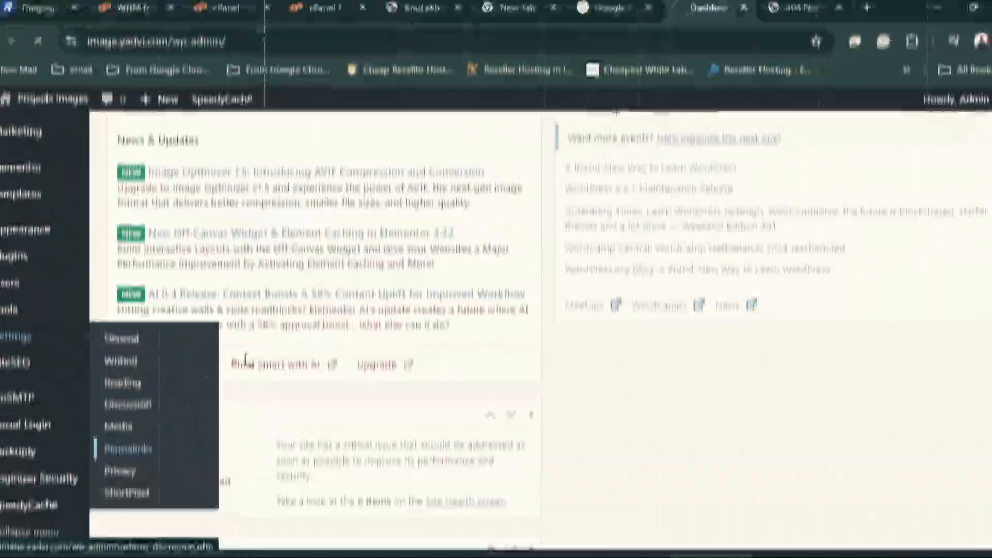
{"action": "scroll", "coordinate": [333, 318], "scroll_direction": "down", "scroll_amount": 5}
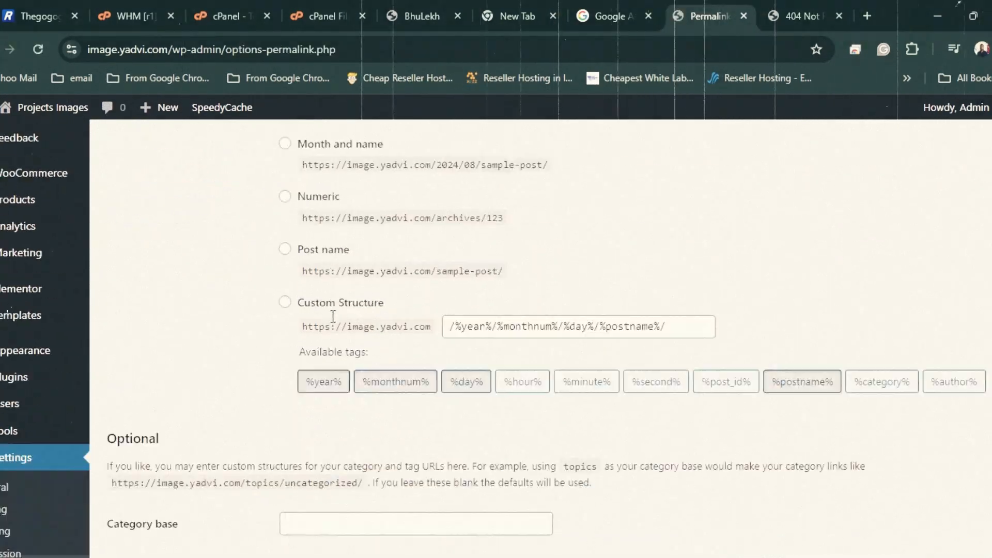
{"action": "left_click", "coordinate": [329, 195]}
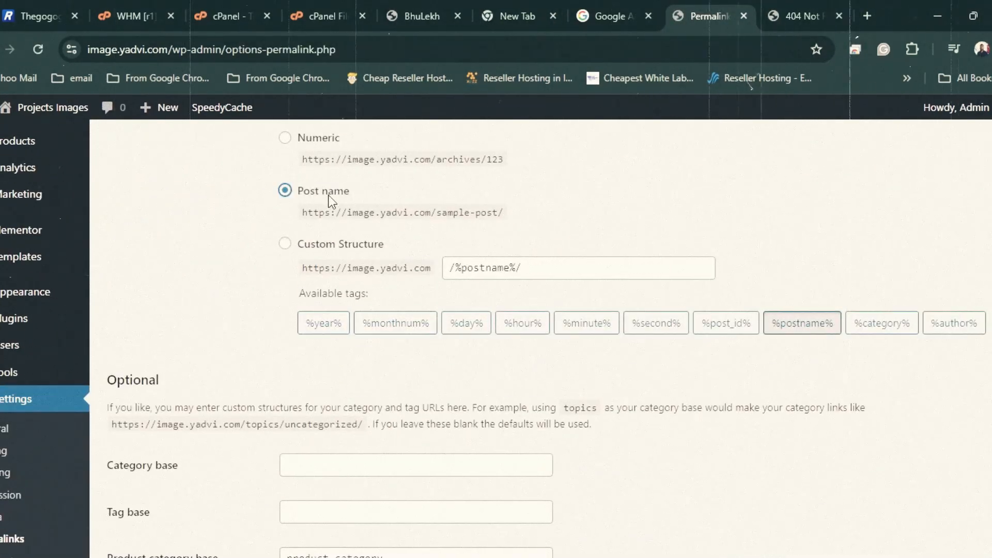
{"action": "scroll", "coordinate": [336, 223], "scroll_direction": "up", "scroll_amount": 5}
{"action": "scroll", "coordinate": [339, 350], "scroll_direction": "down", "scroll_amount": 15}
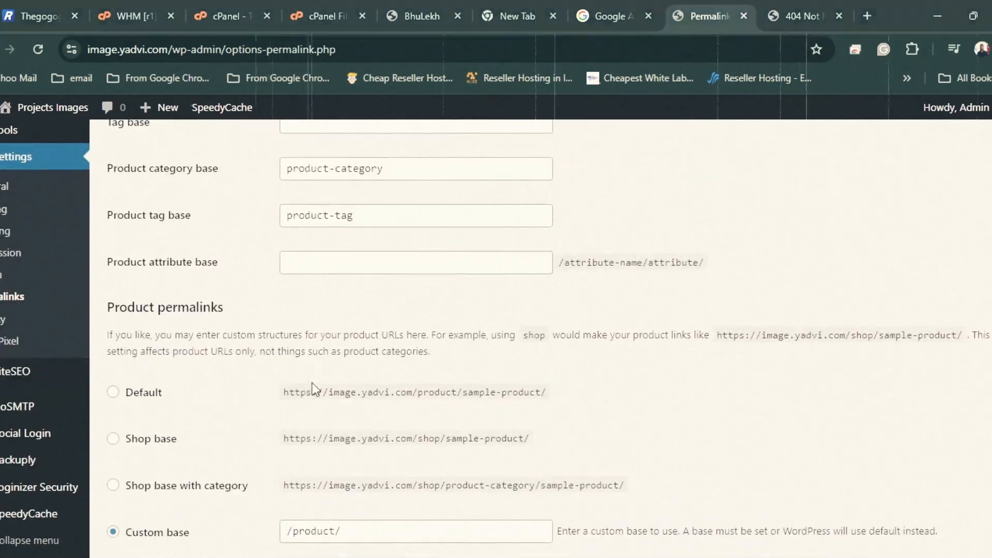
{"action": "left_click", "coordinate": [175, 481]}
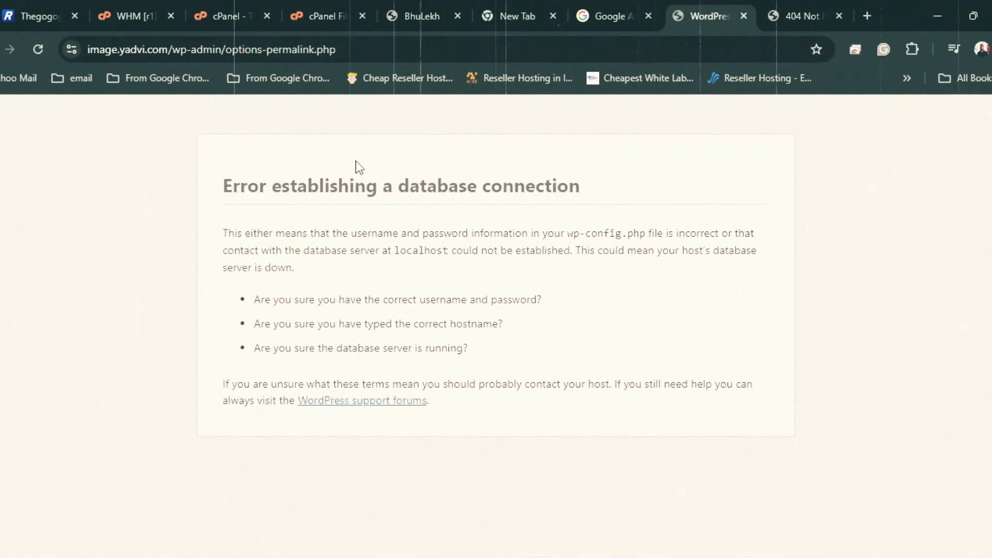
Reload the permalink settings page with the form resubmitted and check the product permalink options
{"action": "left_click", "coordinate": [38, 48]}
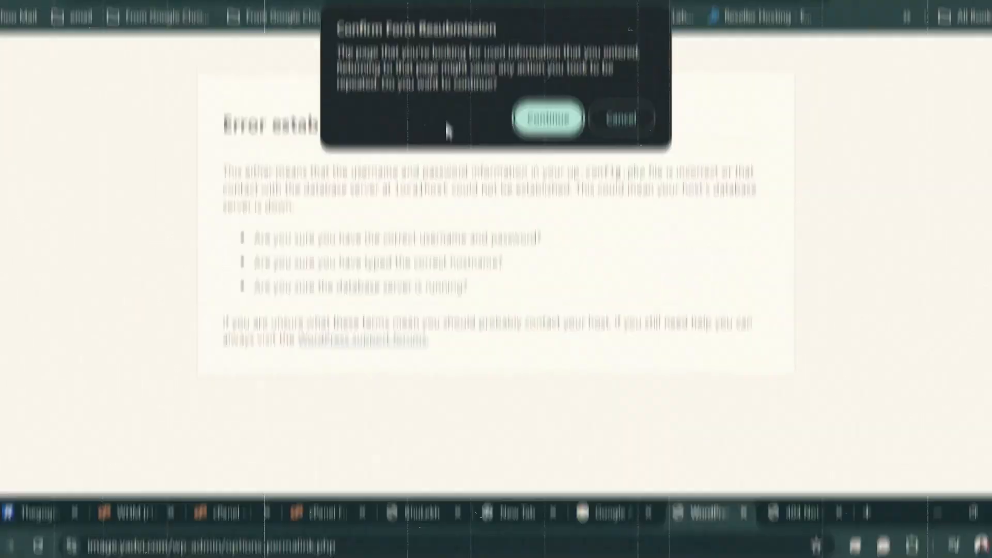
{"action": "left_click", "coordinate": [552, 178]}
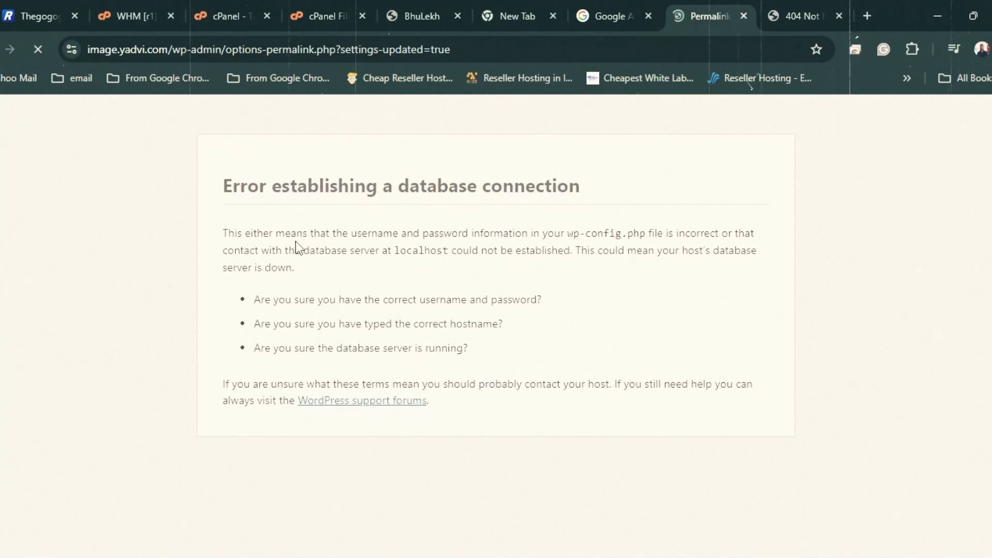
{"action": "scroll", "coordinate": [297, 246], "scroll_direction": "down", "scroll_amount": 10}
{"action": "scroll", "coordinate": [283, 321], "scroll_direction": "down", "scroll_amount": 2}
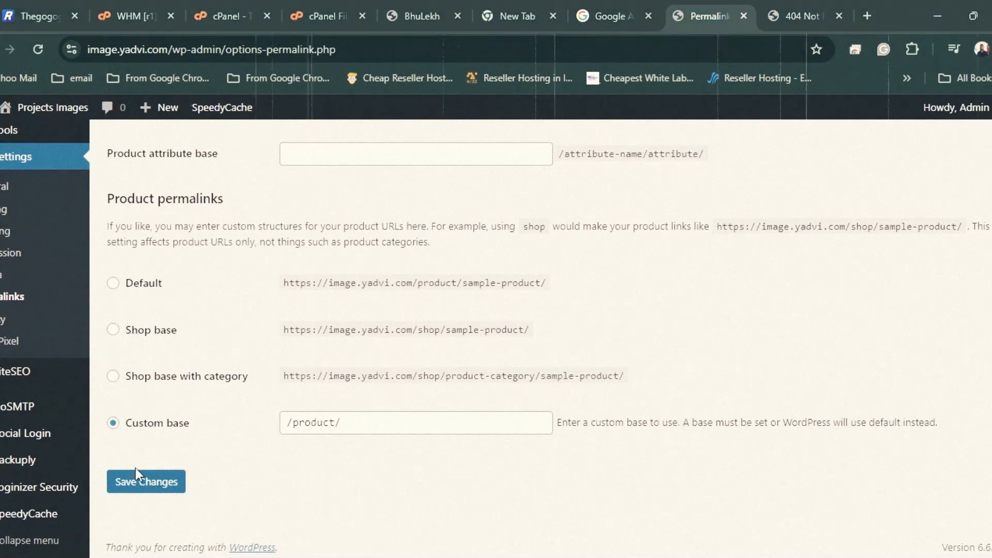
Return to the image.yadvi.com home page and test the Food collection and its "Arbi – The AURI Leaf" listing
{"action": "left_click", "coordinate": [796, 16]}
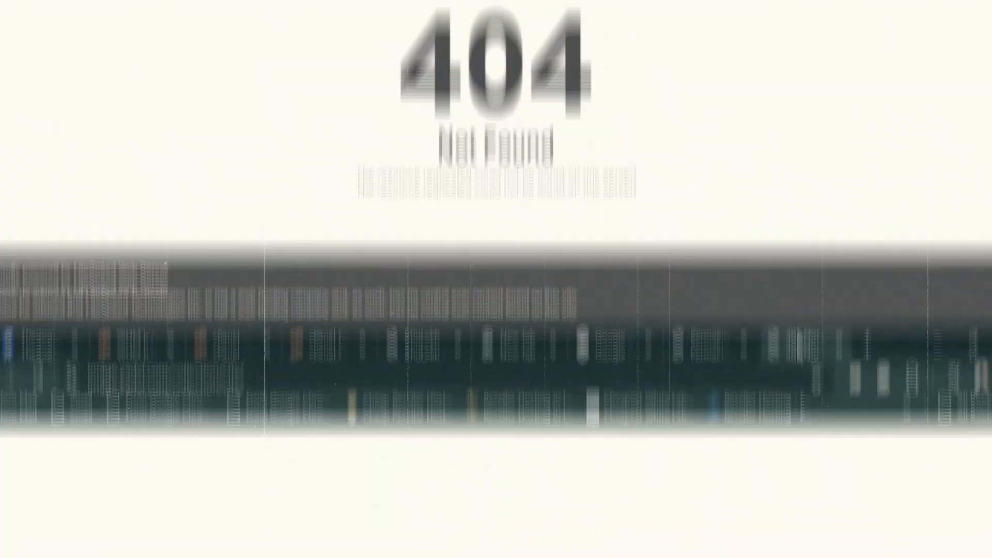
{"action": "key", "text": "alt+Left"}
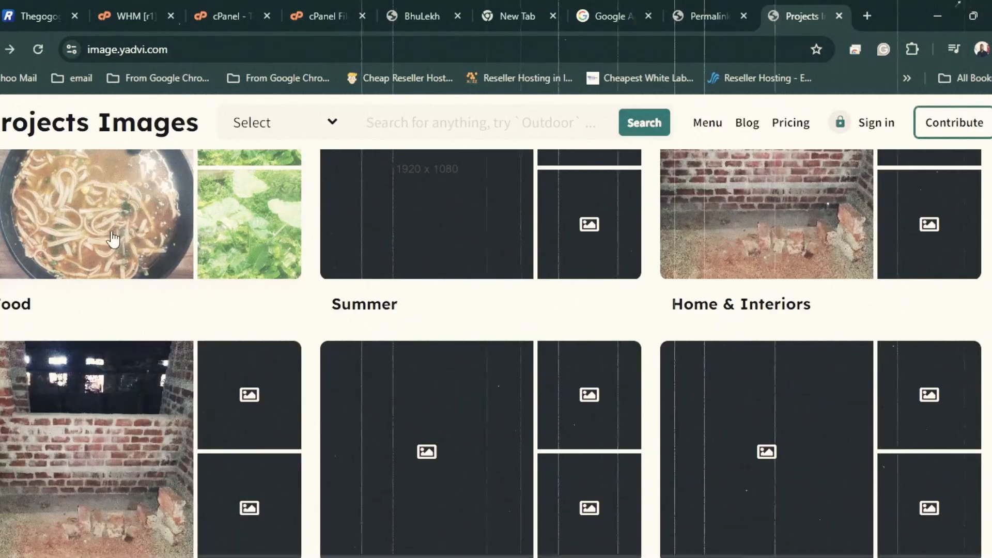
{"action": "left_click", "coordinate": [110, 229]}
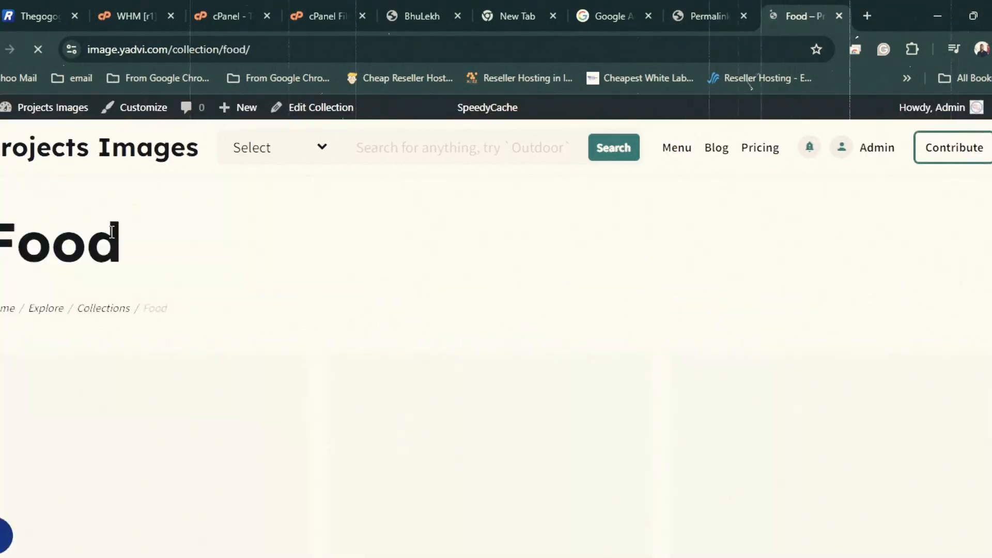
{"action": "scroll", "coordinate": [114, 281], "scroll_direction": "down", "scroll_amount": 5}
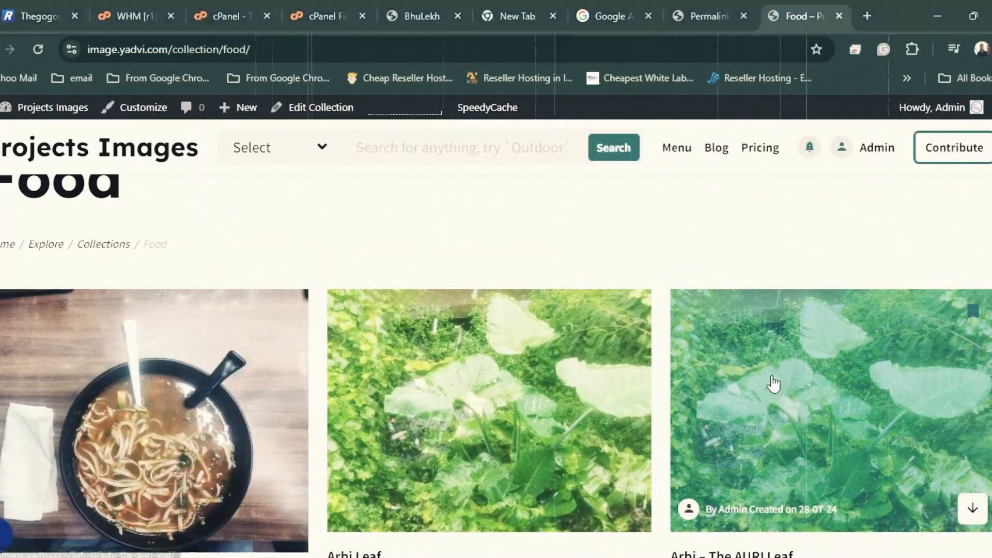
{"action": "left_click", "coordinate": [771, 377]}
{"action": "scroll", "coordinate": [619, 292], "scroll_direction": "down", "scroll_amount": 3}
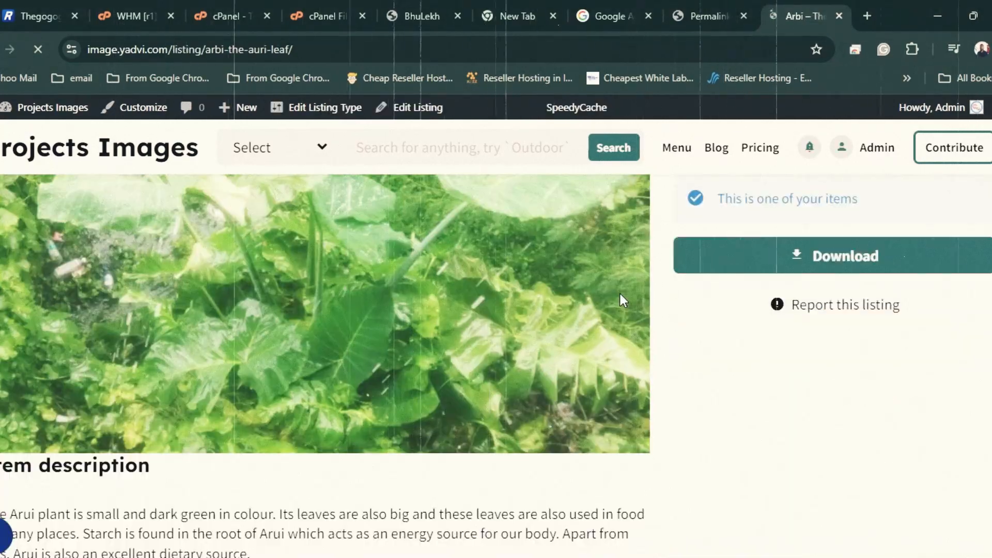
Switch to Notepad and add the line "Thank you for watching" below the cache folder line, separated by a blank line
{"action": "key", "text": "alt+Tab"}
{"action": "key", "text": "Return"}
{"action": "key", "text": "Return"}
{"action": "type", "text": "Thaank y"}
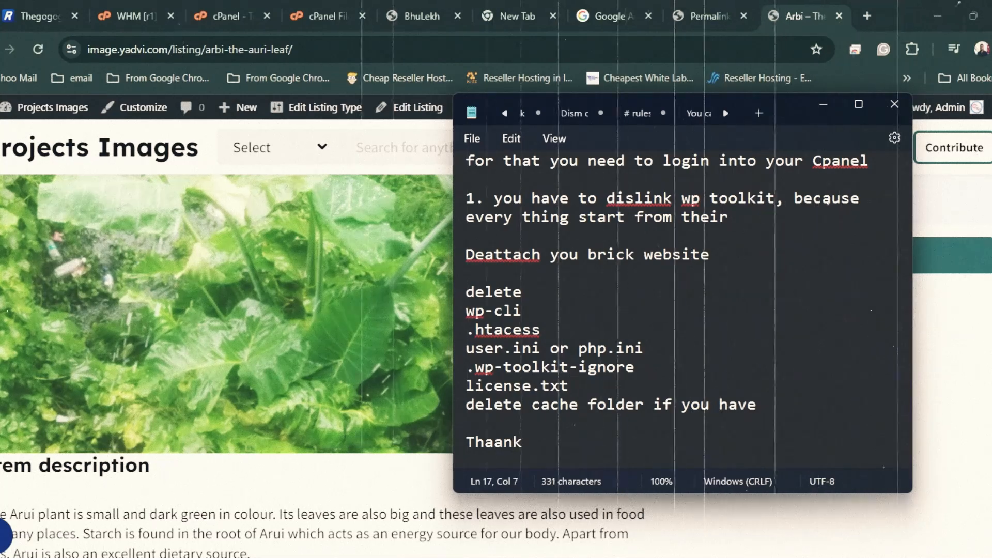
{"action": "key", "text": "BackSpace"}
{"action": "key", "text": "BackSpace"}
{"action": "key", "text": "BackSpace"}
{"action": "key", "text": "BackSpace"}
{"action": "key", "text": "BackSpace"}
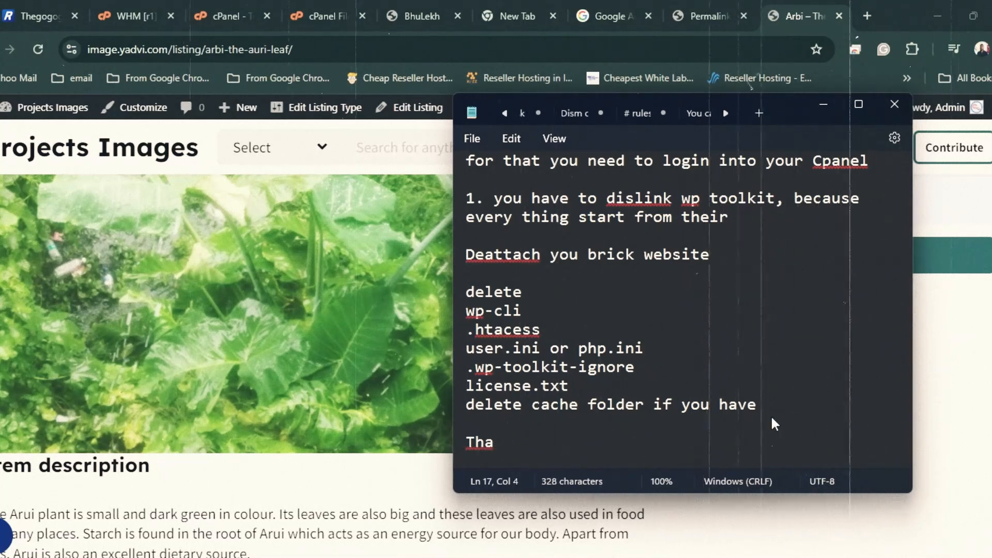
{"action": "type", "text": "nk you f"}
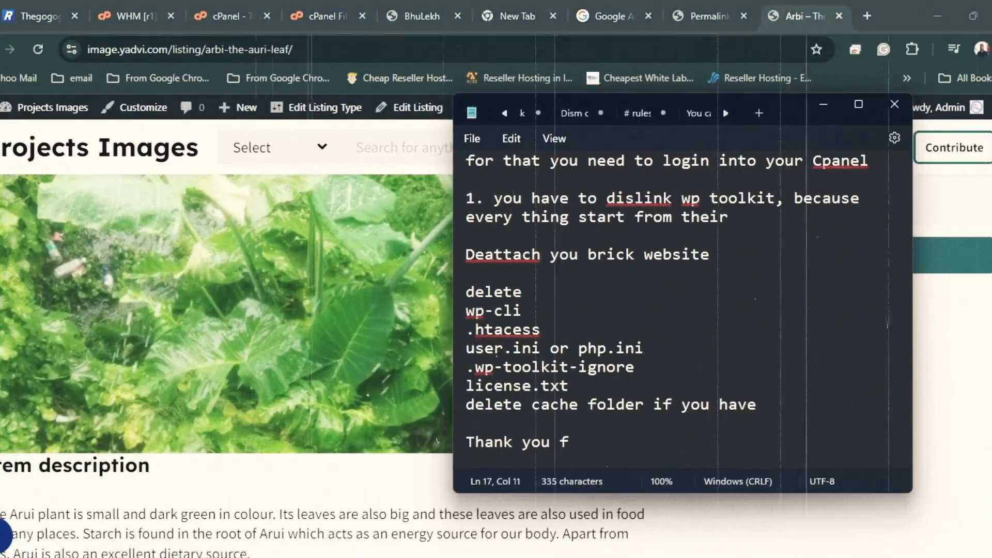
{"action": "type", "text": "or watching"}
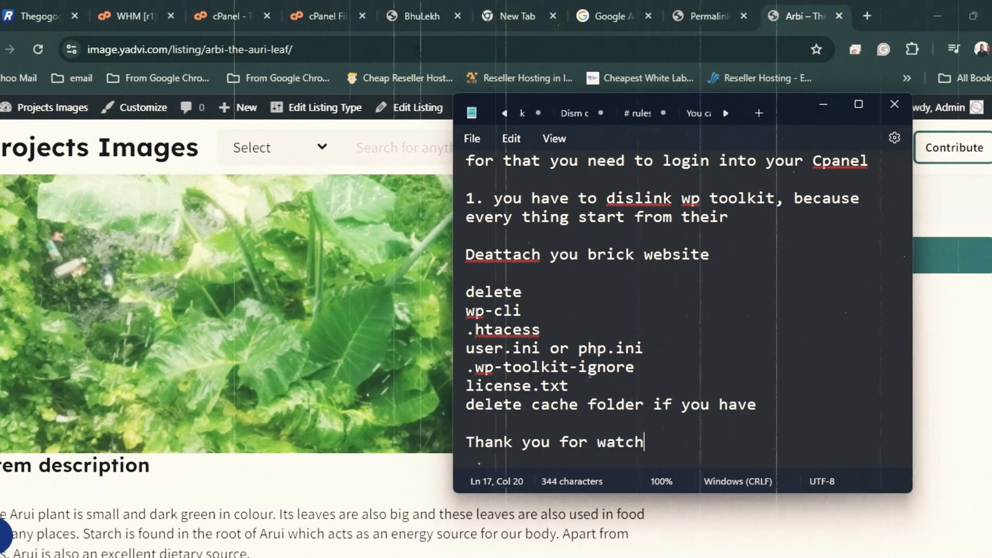
Add the closing line "Please subscribe so that I can post more video" after a blank line and maximize the note window
{"action": "key", "text": "Return"}
{"action": "key", "text": "Return"}
{"action": "type", "text": "Ple"}
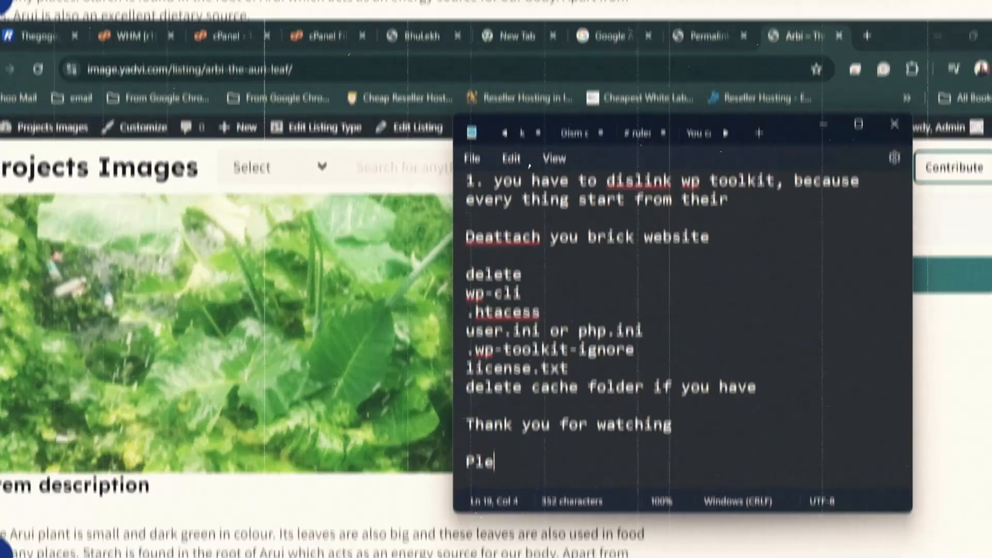
{"action": "type", "text": "ase subscri"}
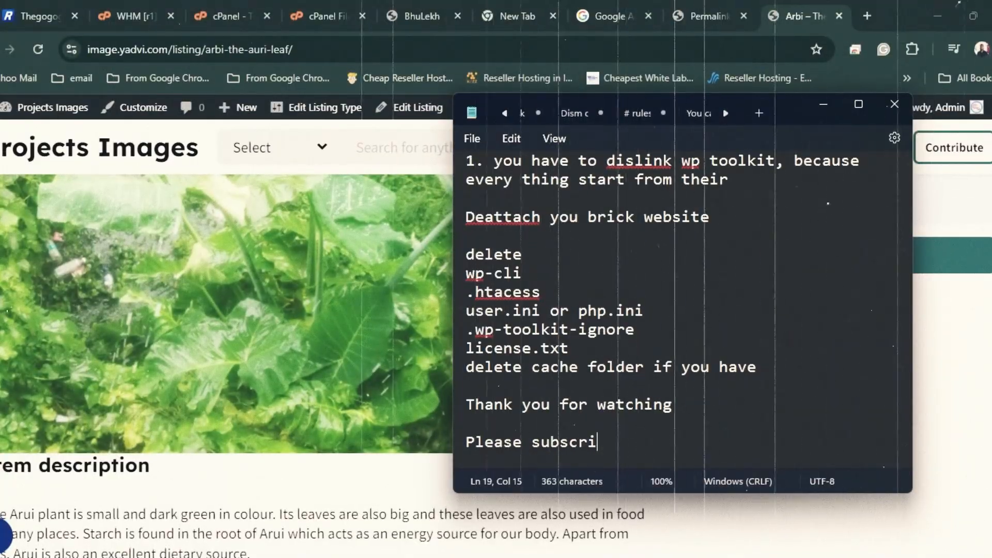
{"action": "type", "text": "be so "}
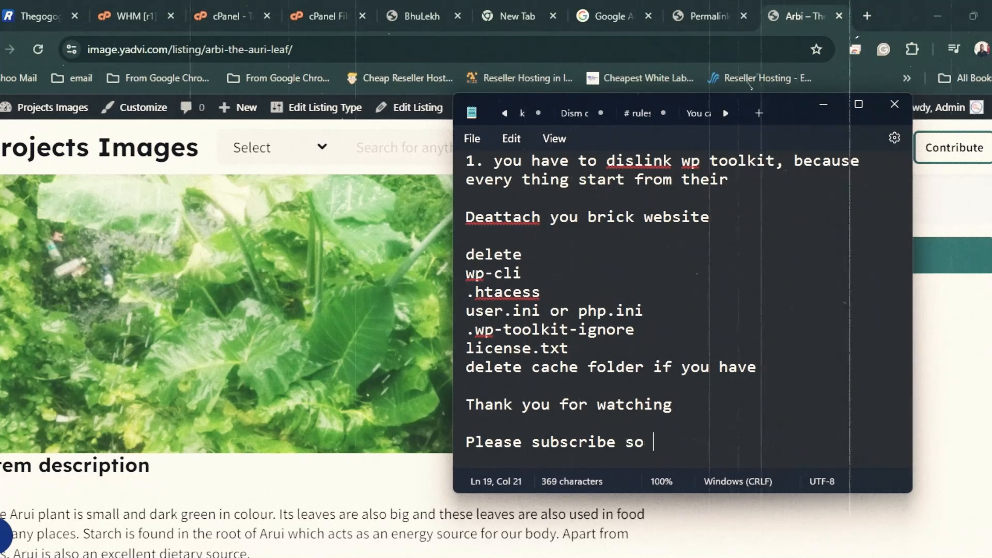
{"action": "type", "text": "that I can "}
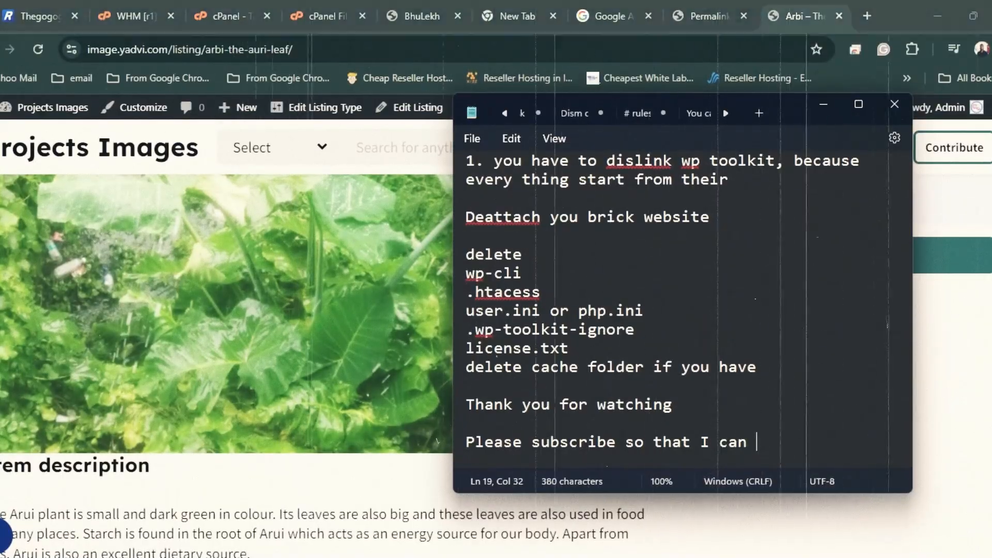
{"action": "type", "text": "post m"}
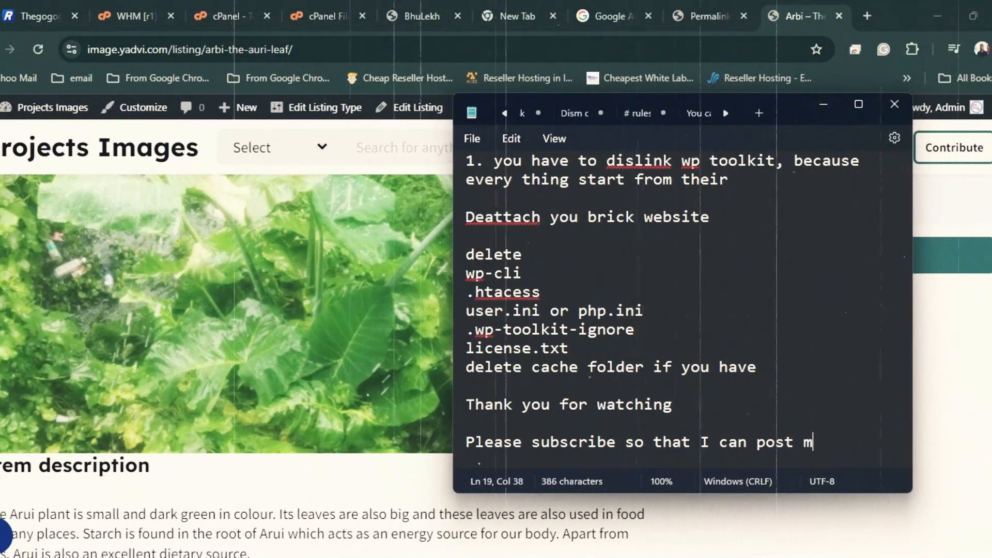
{"action": "type", "text": "ore video"}
{"action": "key", "text": "BackSpace"}
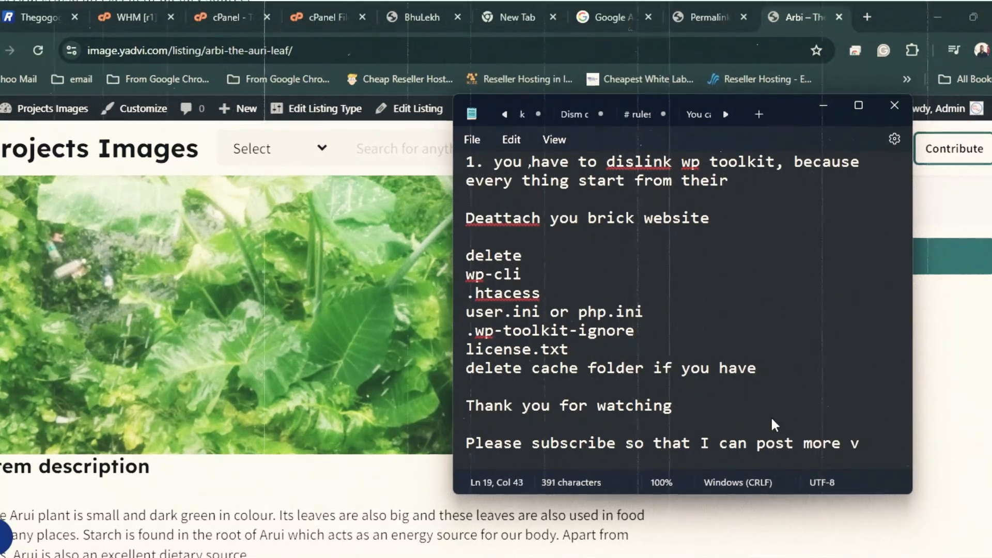
{"action": "type", "text": "ideo"}
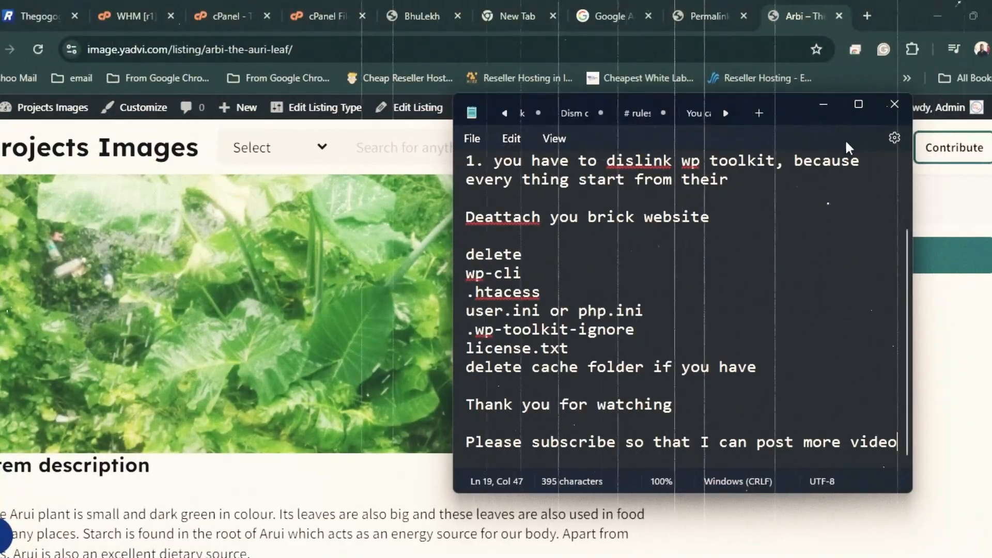
{"action": "left_click", "coordinate": [859, 104]}
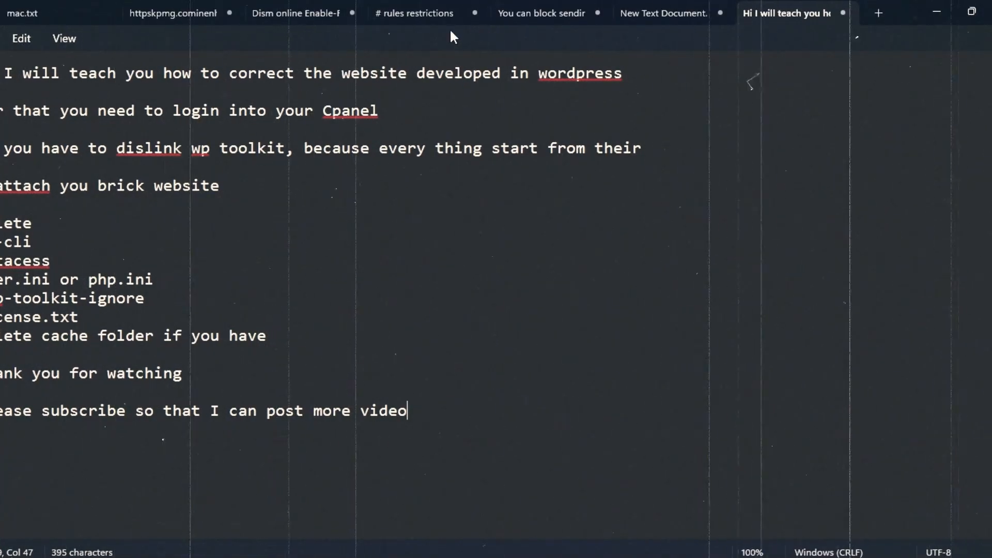